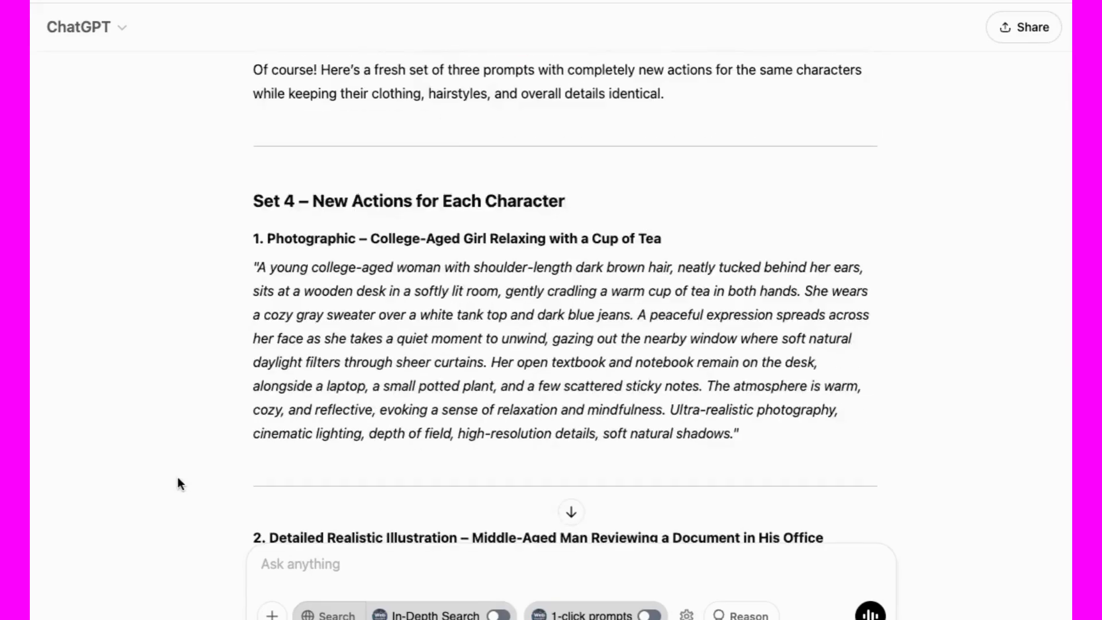
Review the ChatGPT character prompt sets, from the Set 4 actions through the boy, clarinet girl and puppy-owner prompts.
scroll(276, 400, "down", 13)
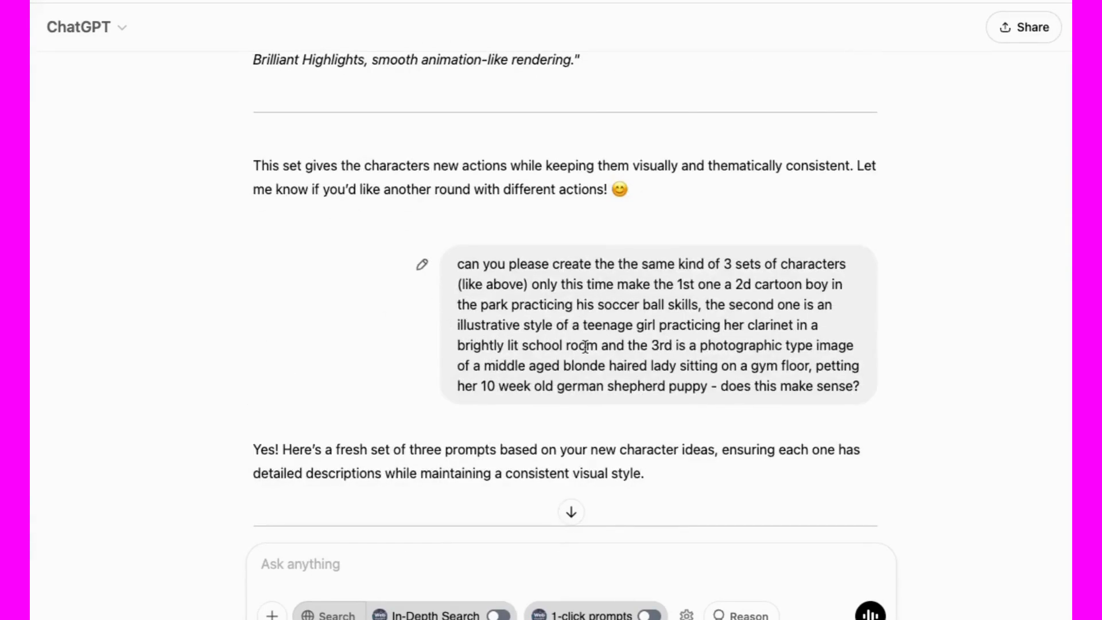
scroll(660, 363, "down", 8)
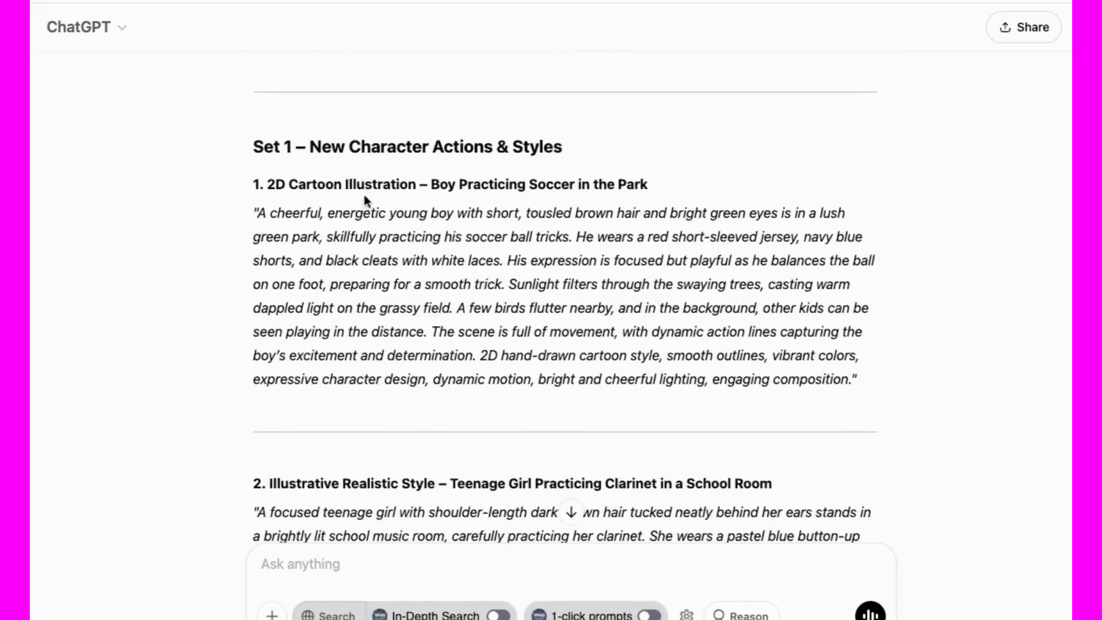
scroll(229, 412, "down", 11)
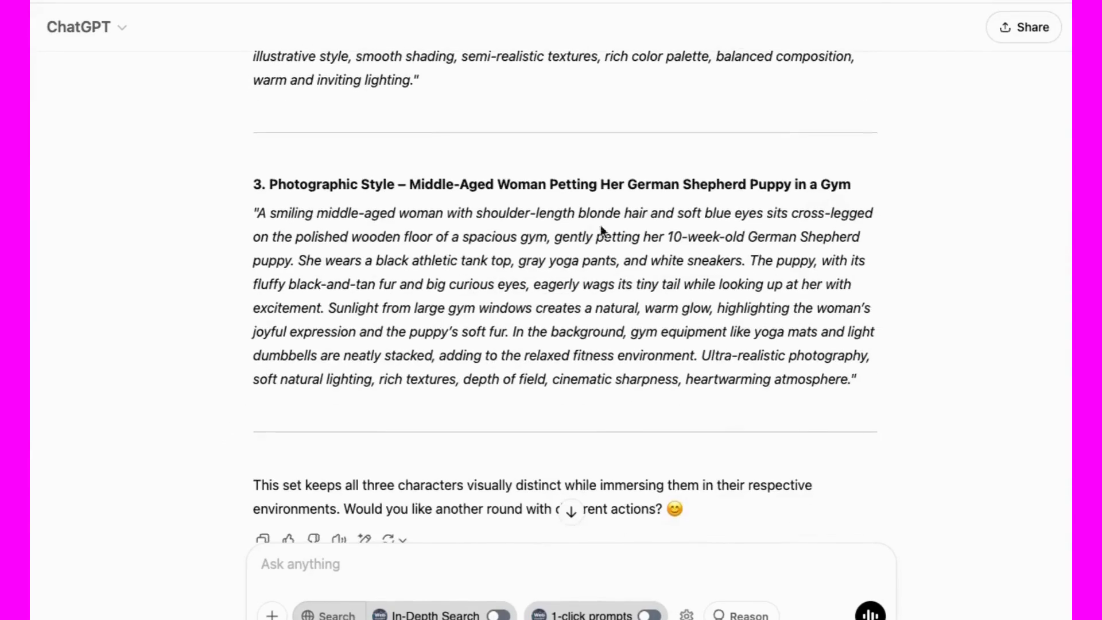
scroll(232, 453, "down", 20)
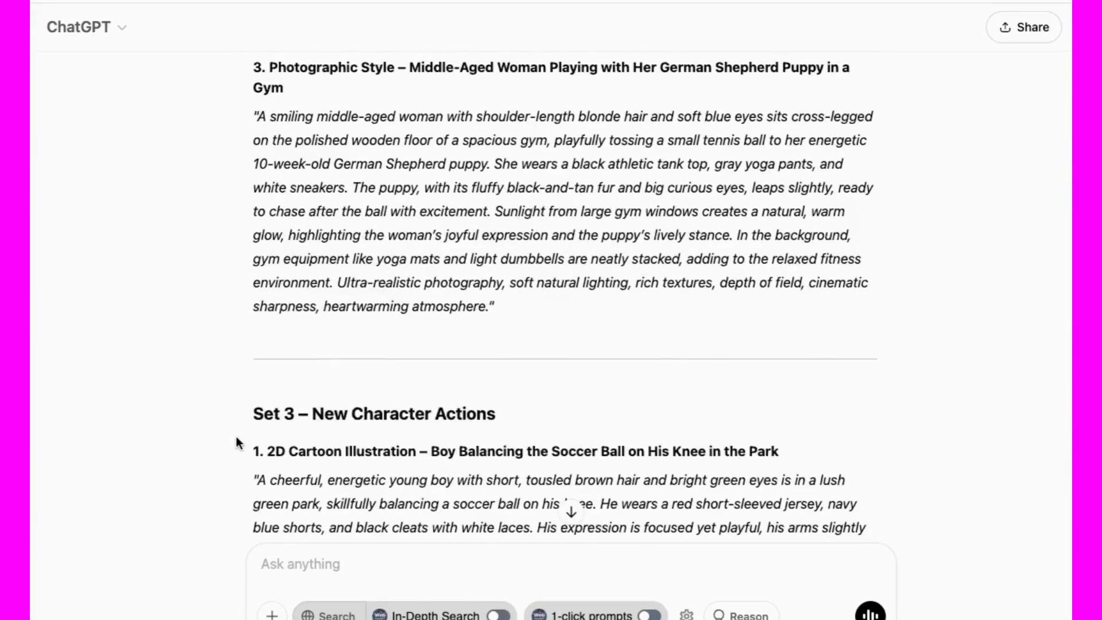
scroll(198, 462, "down", 20)
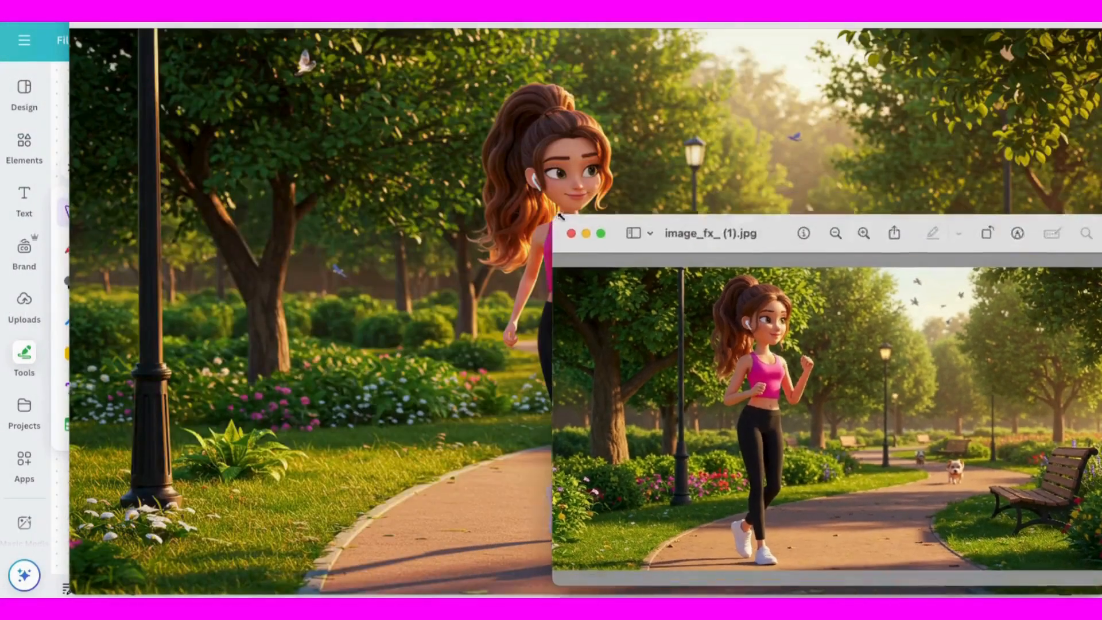
Arrange the three jogging-girl images, image_fx_.jpg, image_fx_ (1).jpg and image_fx_ (2).jpg, so the character can be compared across them.
left_click_drag(703, 240, 828, 139)
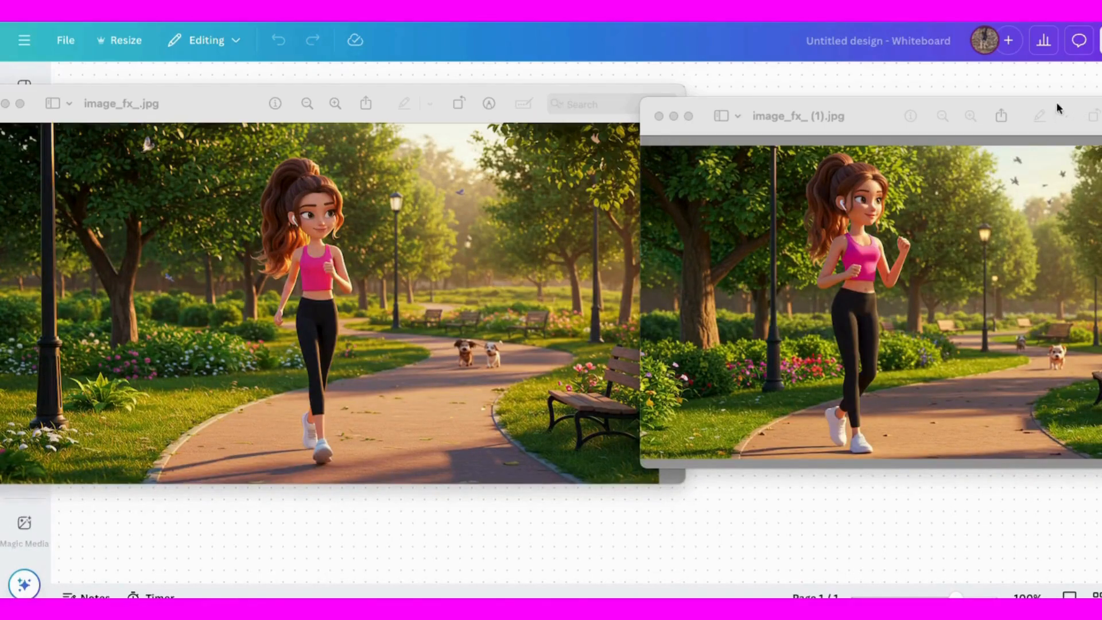
left_click_drag(1059, 108, 995, 109)
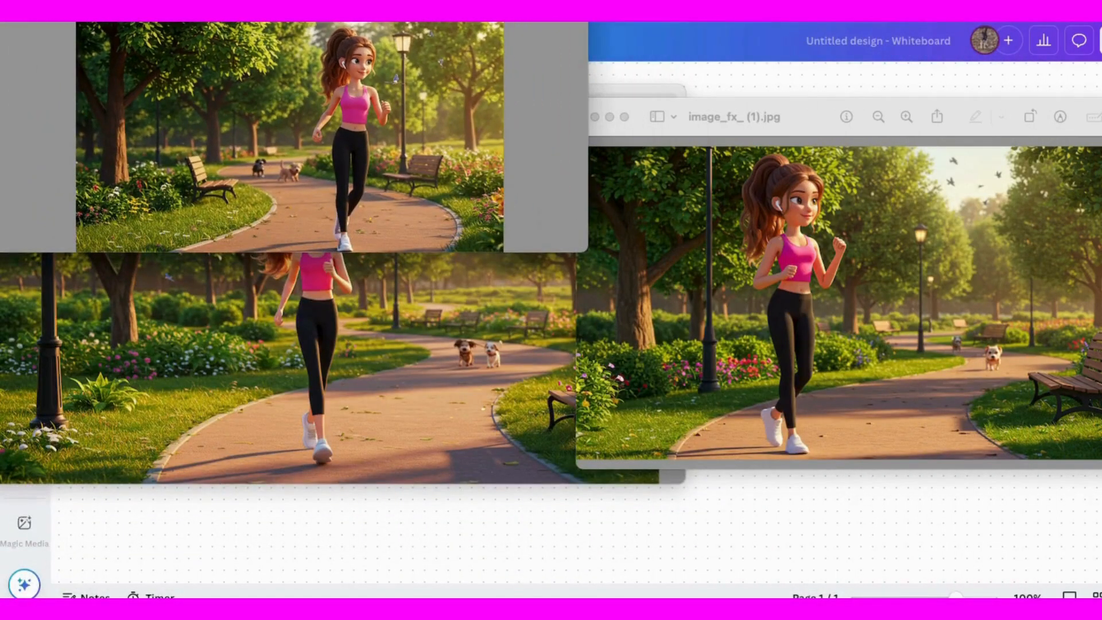
left_click_drag(509, 1, 1010, 322)
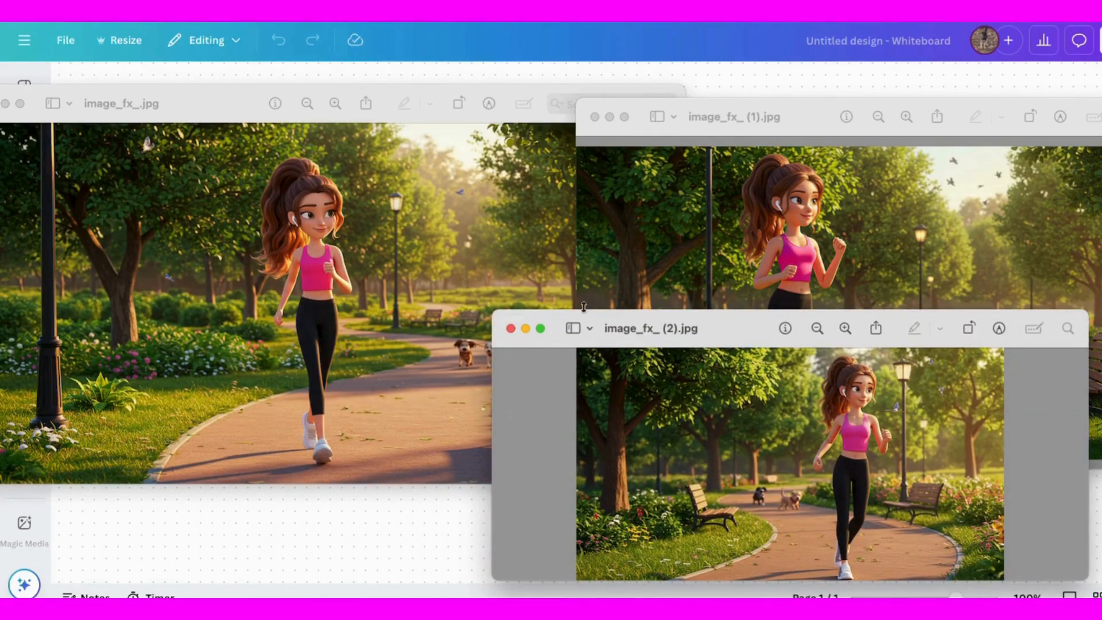
left_click_drag(771, 317, 821, 323)
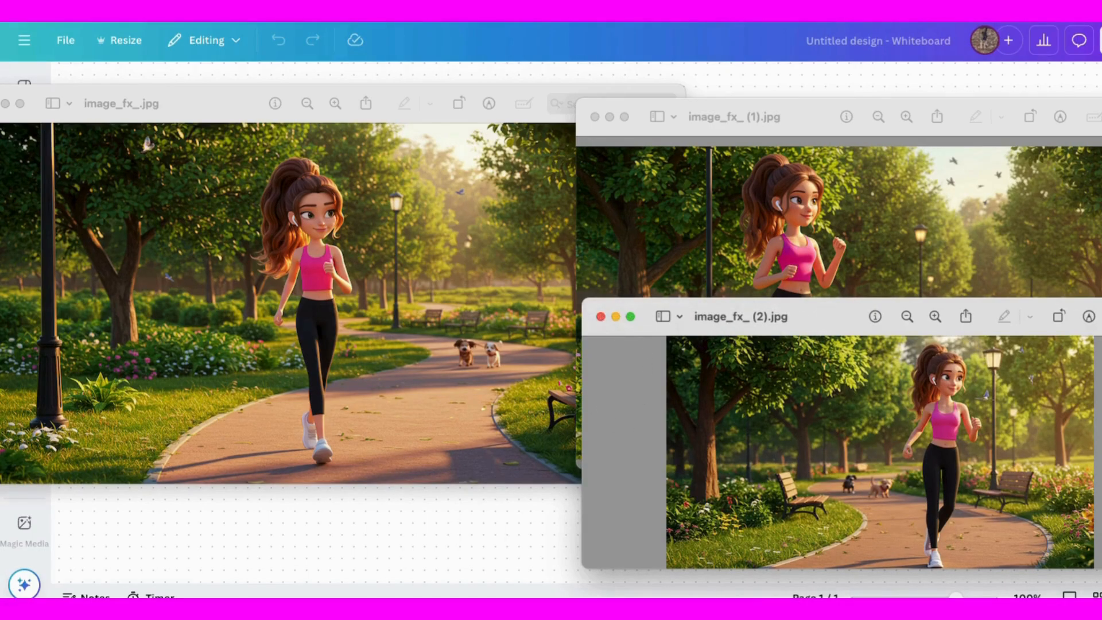
left_click(600, 317)
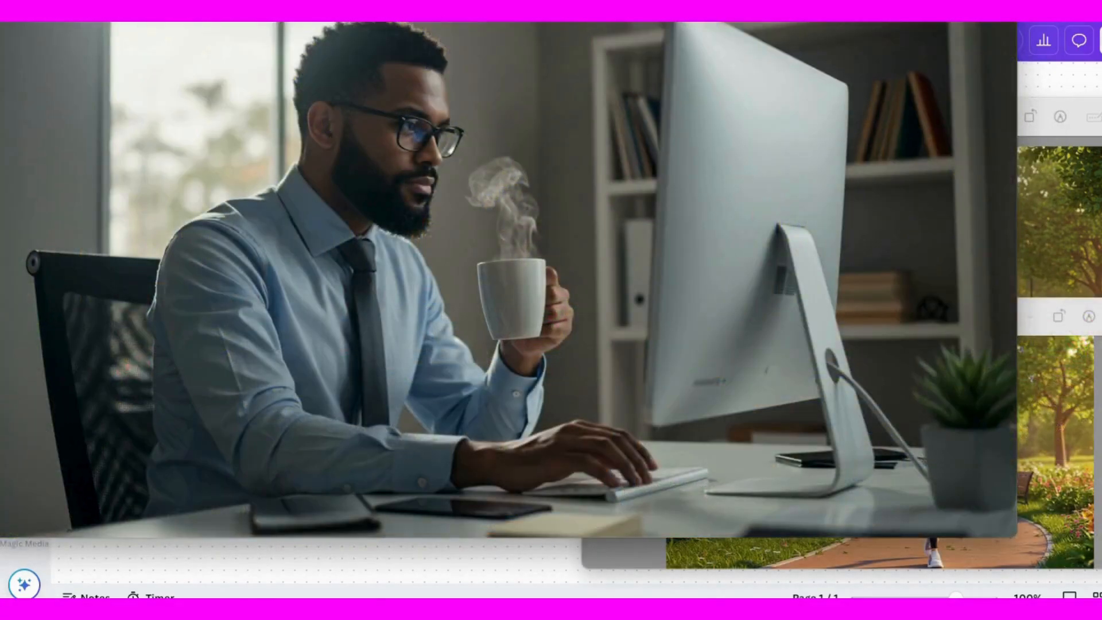
Place the two office-man images, image_fx_ (3).jpg and image_fx_ (4).jpg, so both versions of the man can be compared.
left_click_drag(982, 2, 1025, 23)
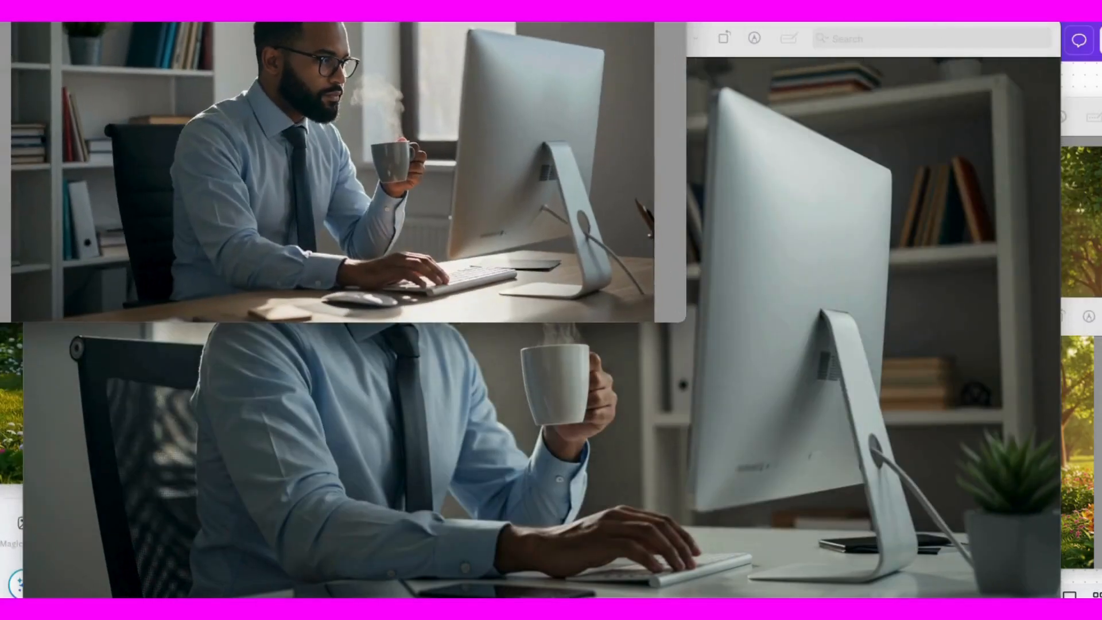
left_click_drag(517, 1, 1097, 164)
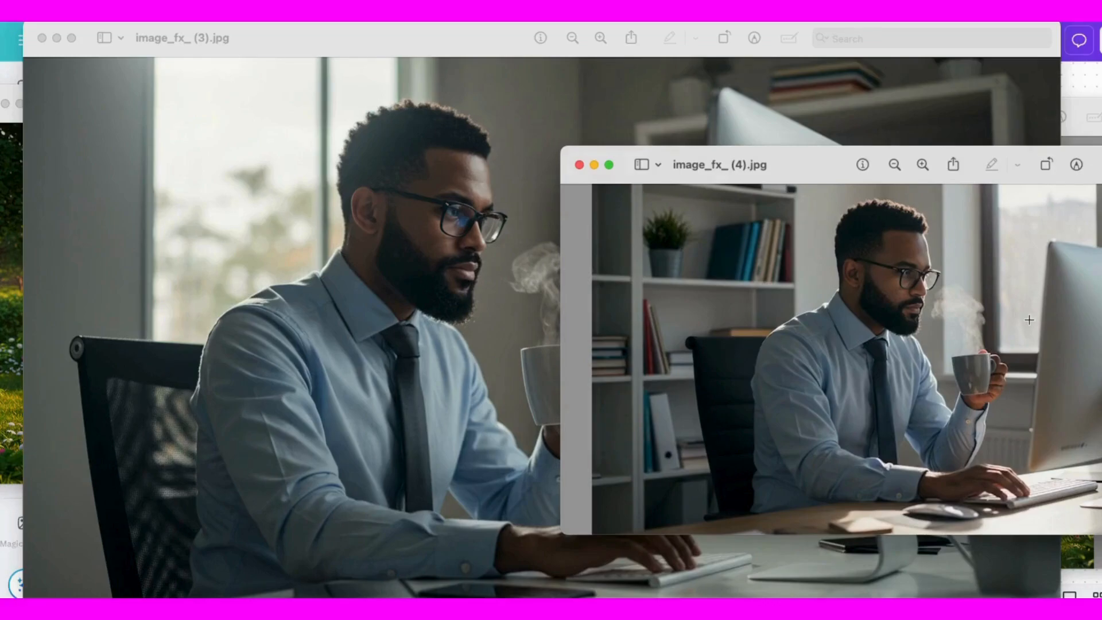
left_click_drag(1031, 154, 1050, 77)
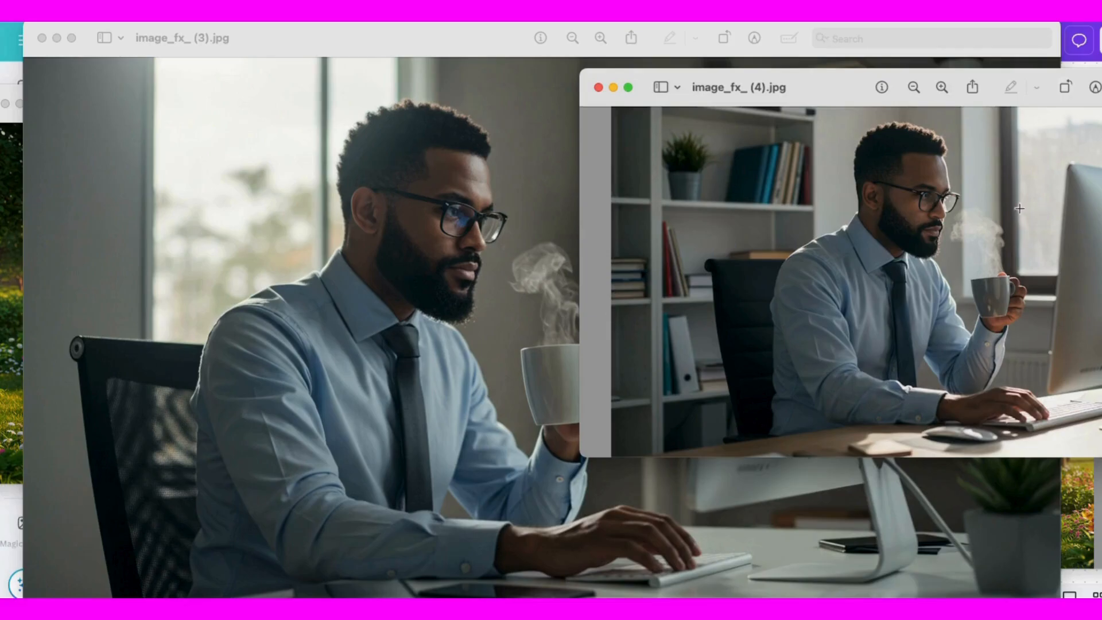
left_click_drag(834, 87, 851, 52)
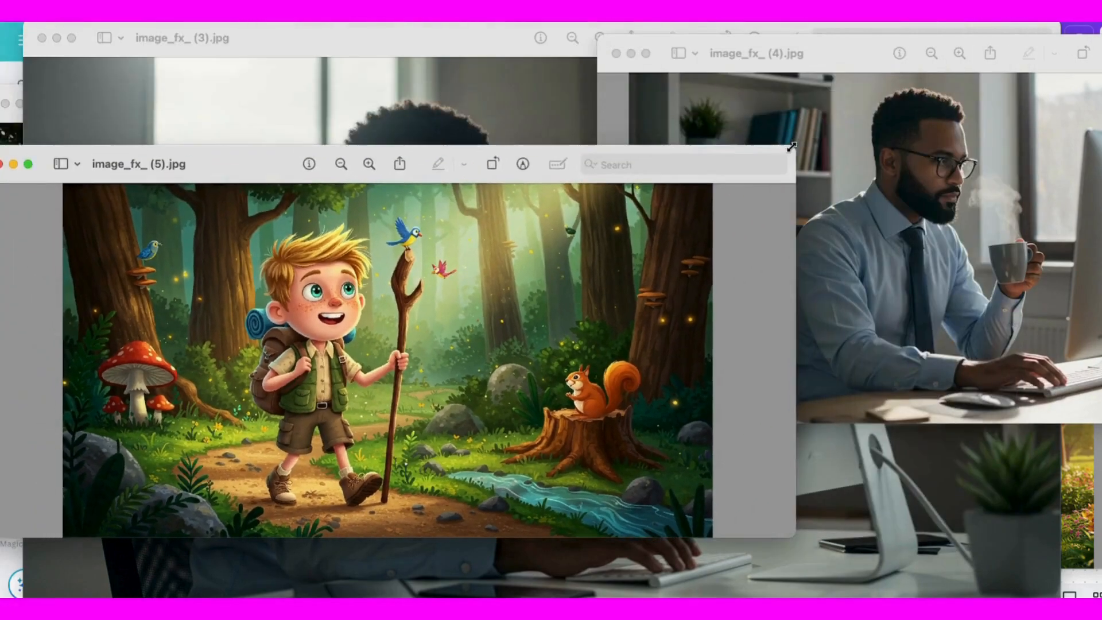
Place the forest-boy images, image_fx_ (5).jpg and image_fx_ (6).jpg, next to each other for comparison.
left_click_drag(772, 147, 724, 64)
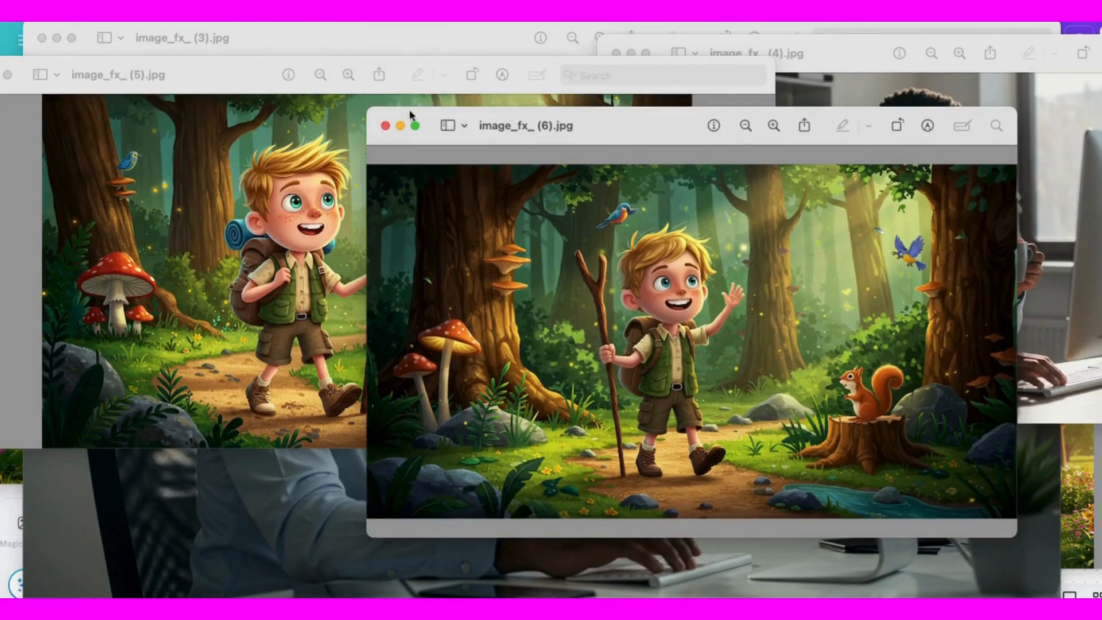
left_click_drag(408, 111, 488, 77)
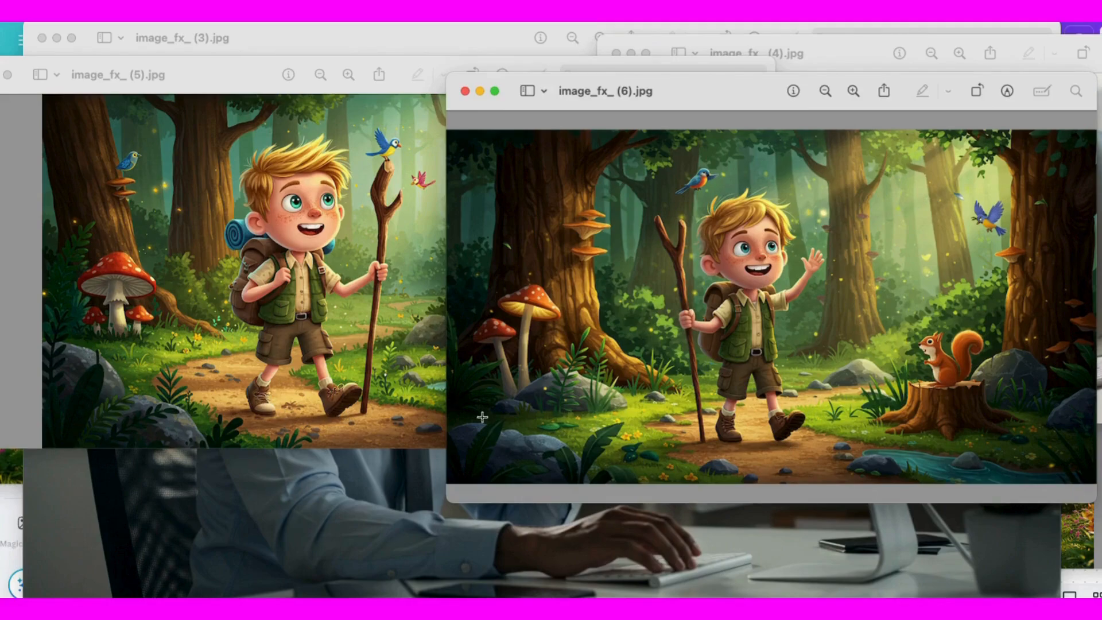
left_click_drag(693, 94, 841, 45)
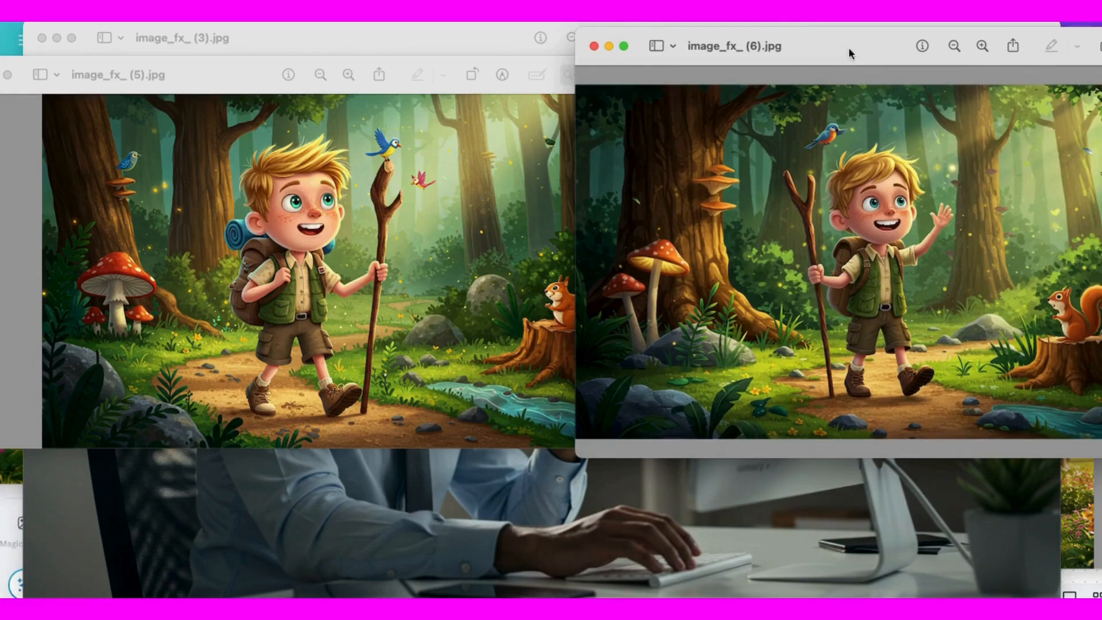
left_click_drag(848, 48, 802, 120)
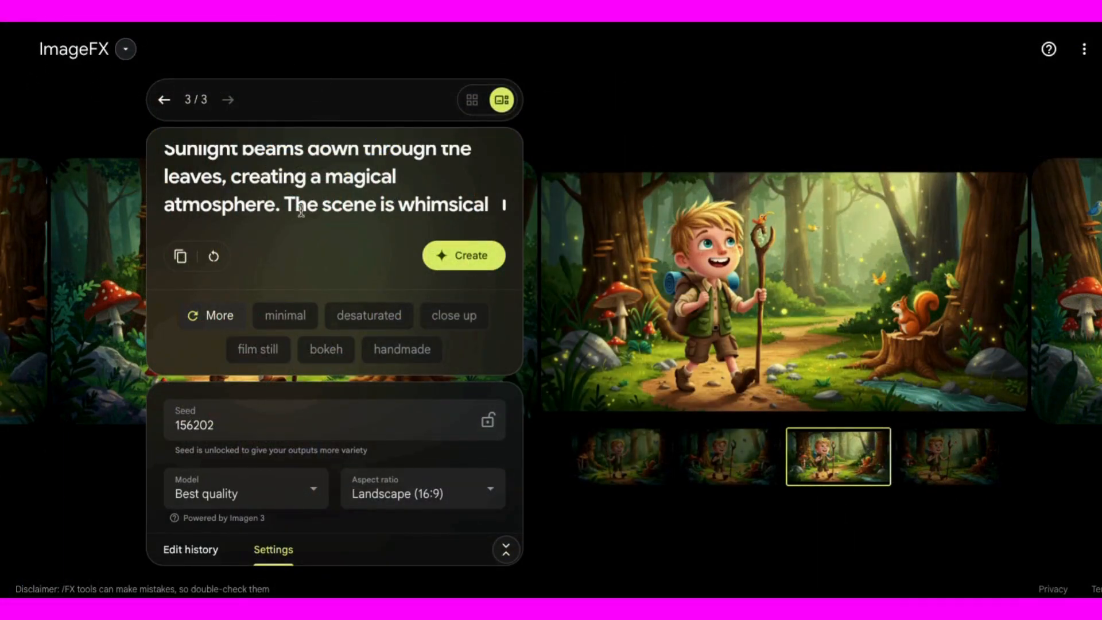
Read through the ImageFX prompt describing the cartoon boy, his clothing and the forest scene.
scroll(273, 217, "up", 5)
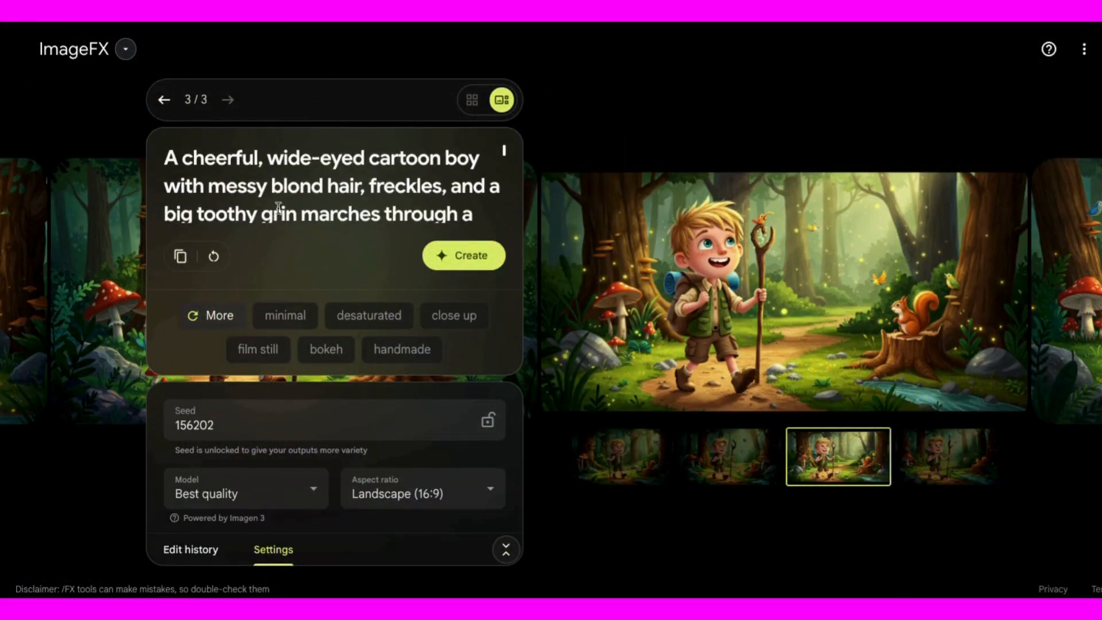
scroll(298, 163, "down", 1)
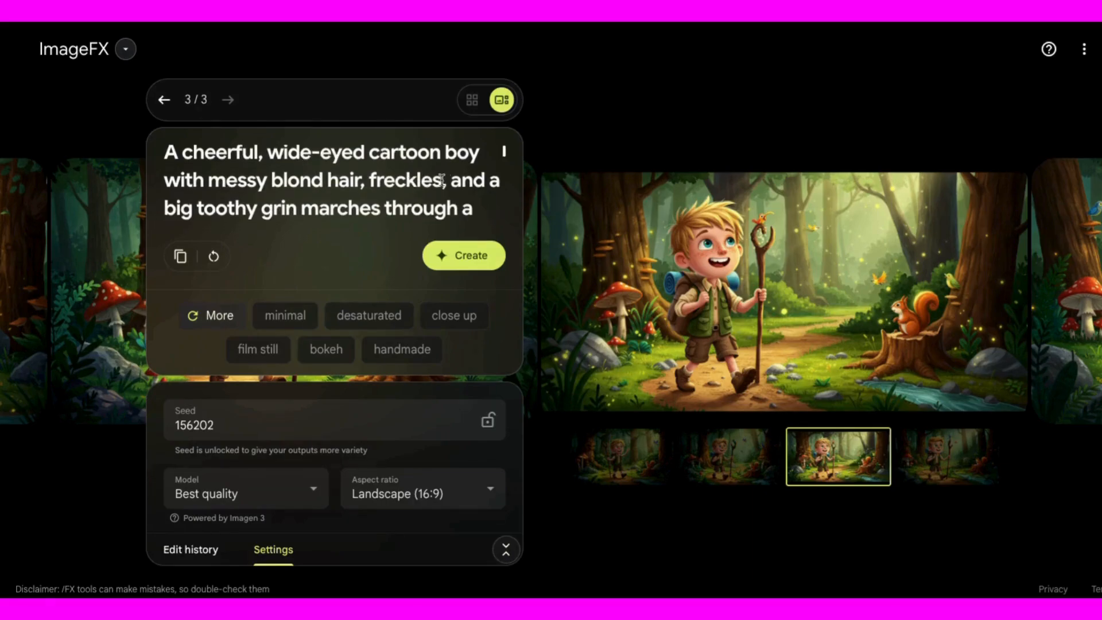
scroll(344, 179, "down", 5)
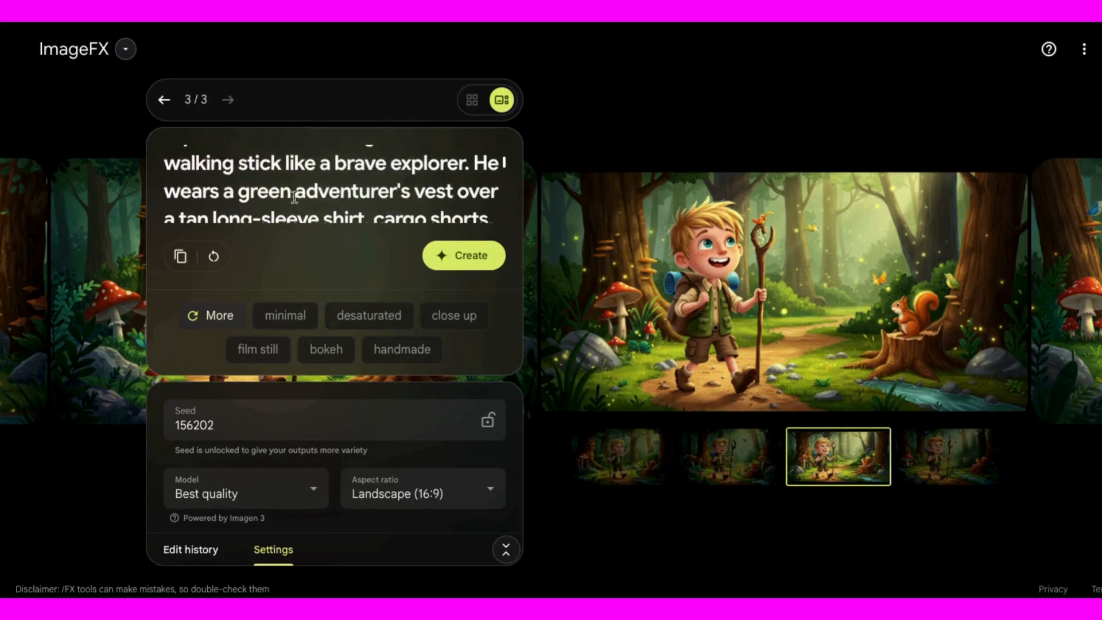
scroll(368, 173, "down", 2)
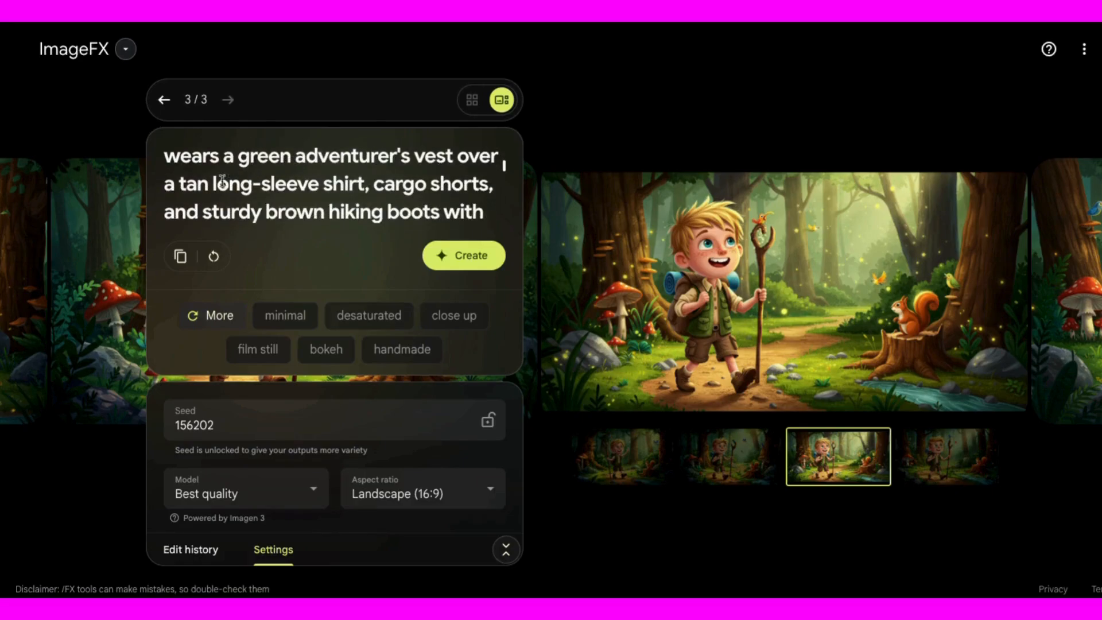
scroll(298, 183, "down", 3)
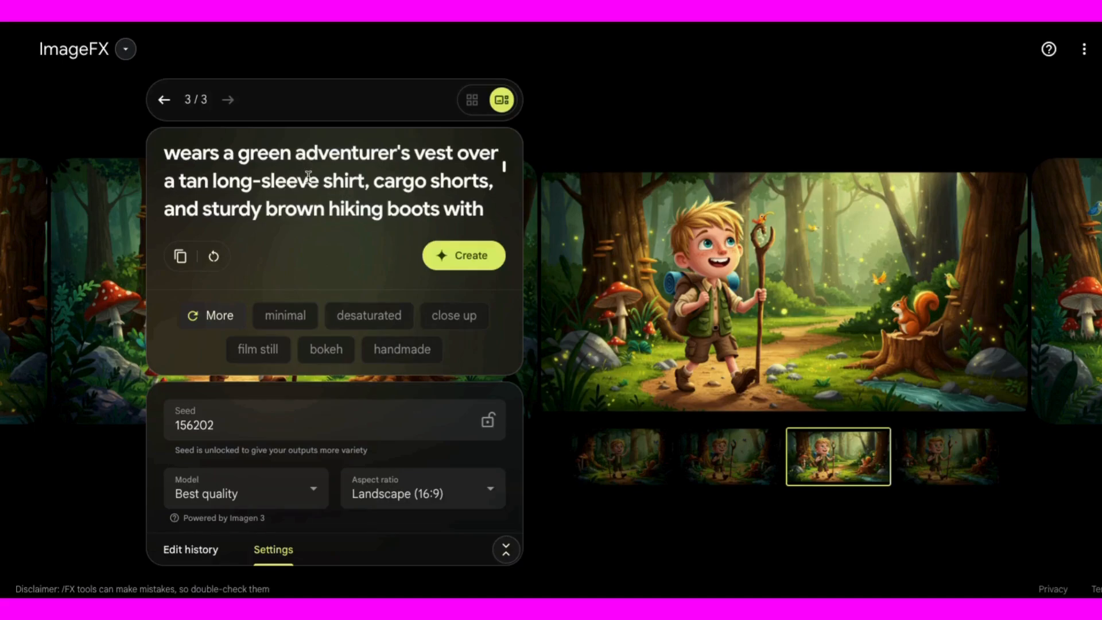
scroll(307, 193, "down", 1)
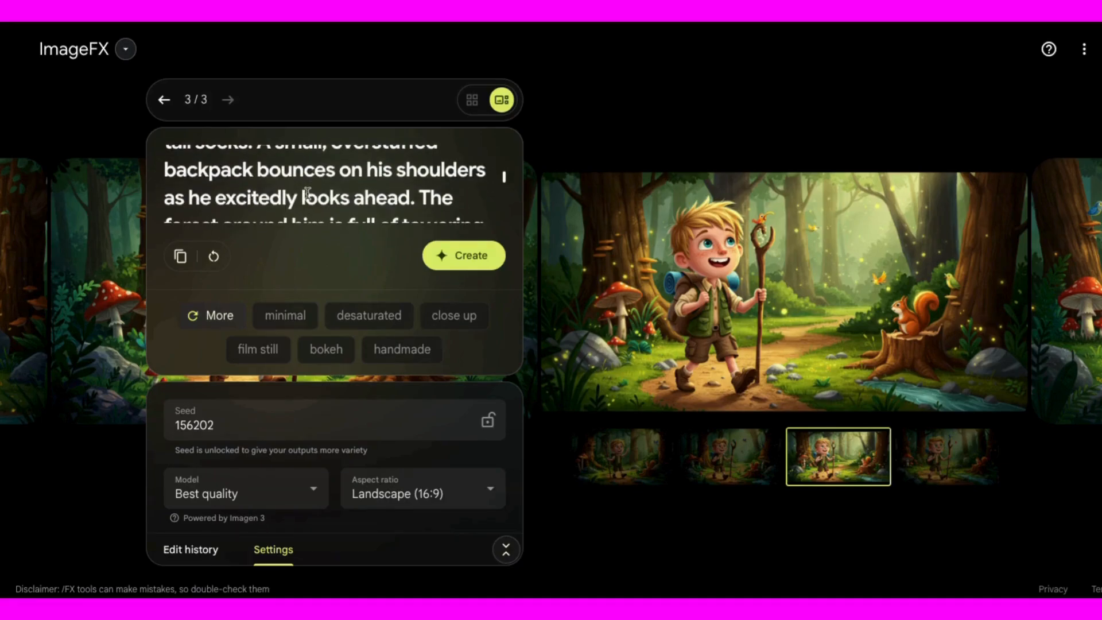
scroll(351, 187, "down", 1)
scroll(292, 178, "down", 1)
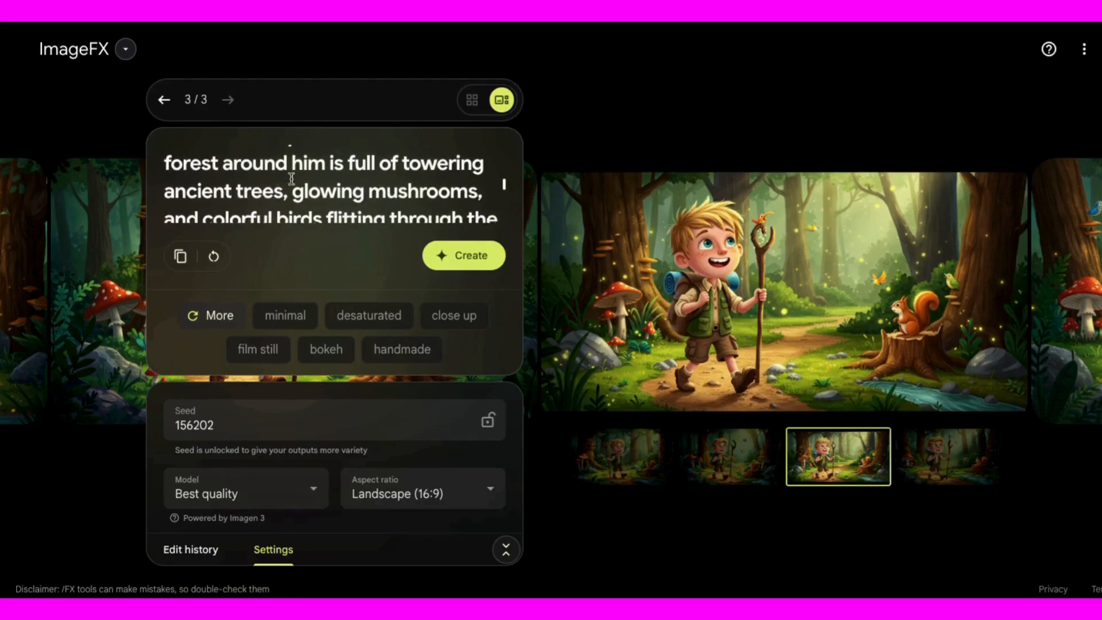
scroll(357, 193, "down", 1)
scroll(324, 221, "down", 1)
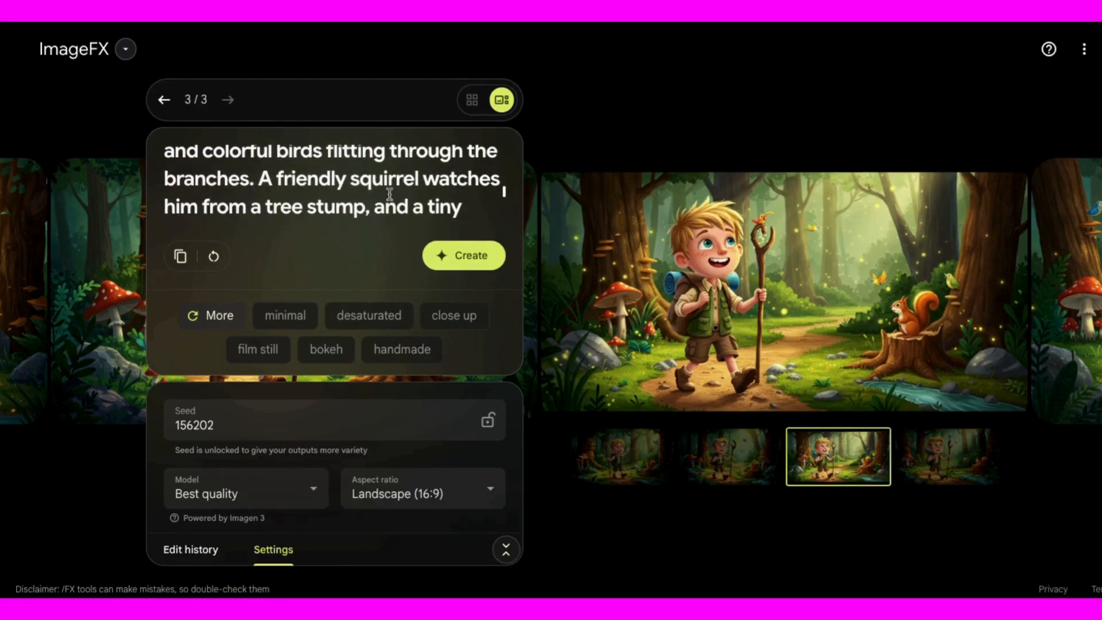
View the other generated forest-boy variants one by one, ending on the first image.
mouse_move(991, 299)
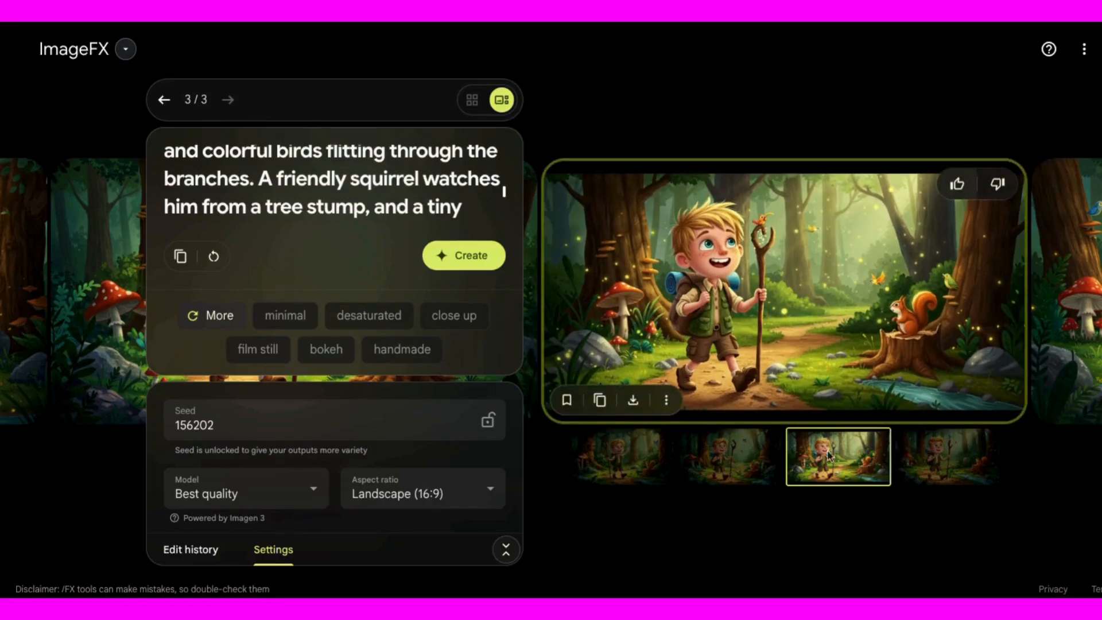
left_click(939, 459)
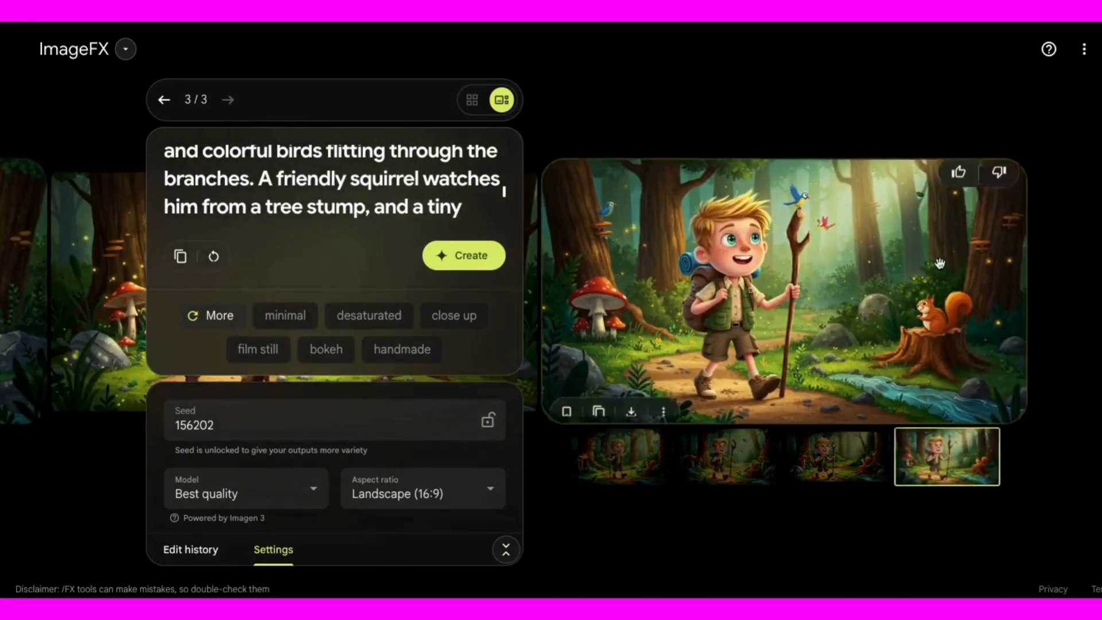
left_click(811, 459)
left_click(709, 468)
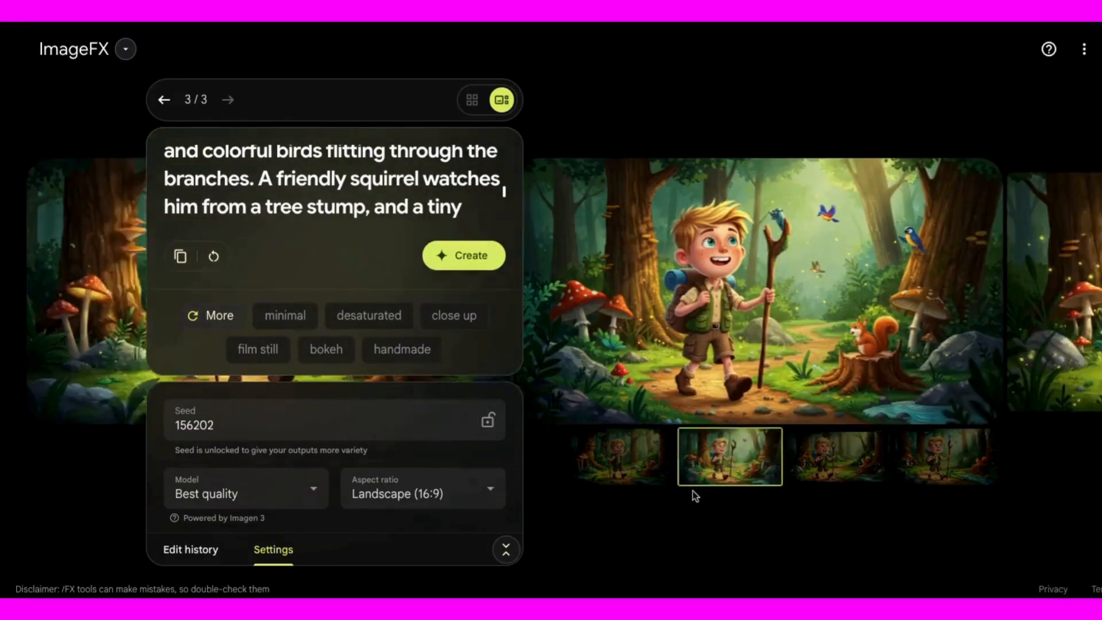
left_click(609, 463)
mouse_move(769, 353)
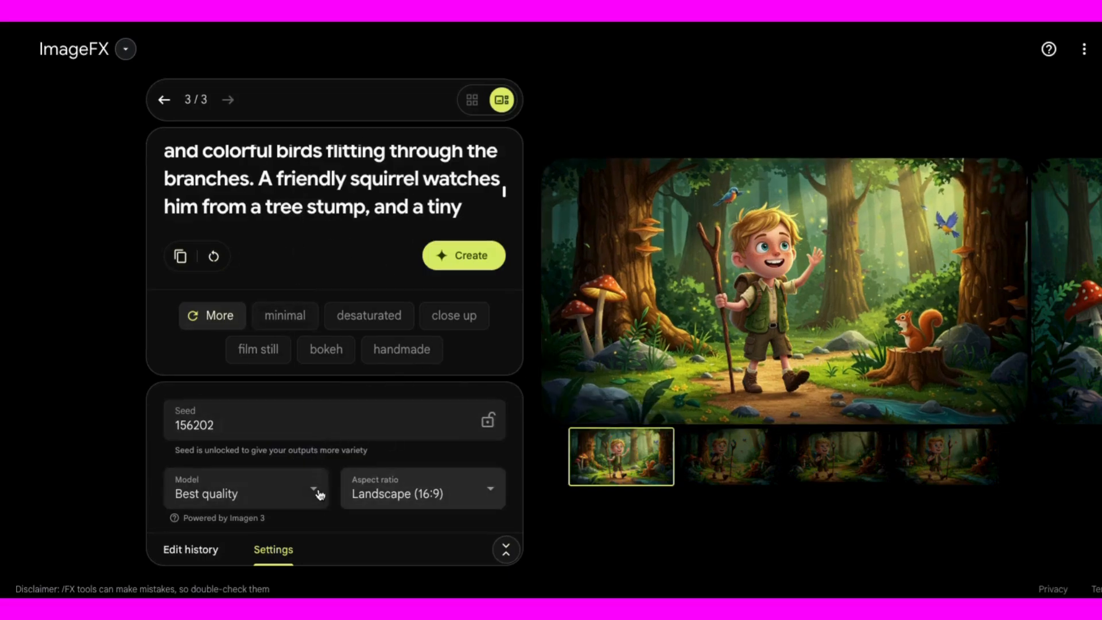
Select the Best quality model and the Landscape (16:9) aspect ratio for the image generation.
left_click(262, 495)
left_click(262, 499)
left_click(416, 493)
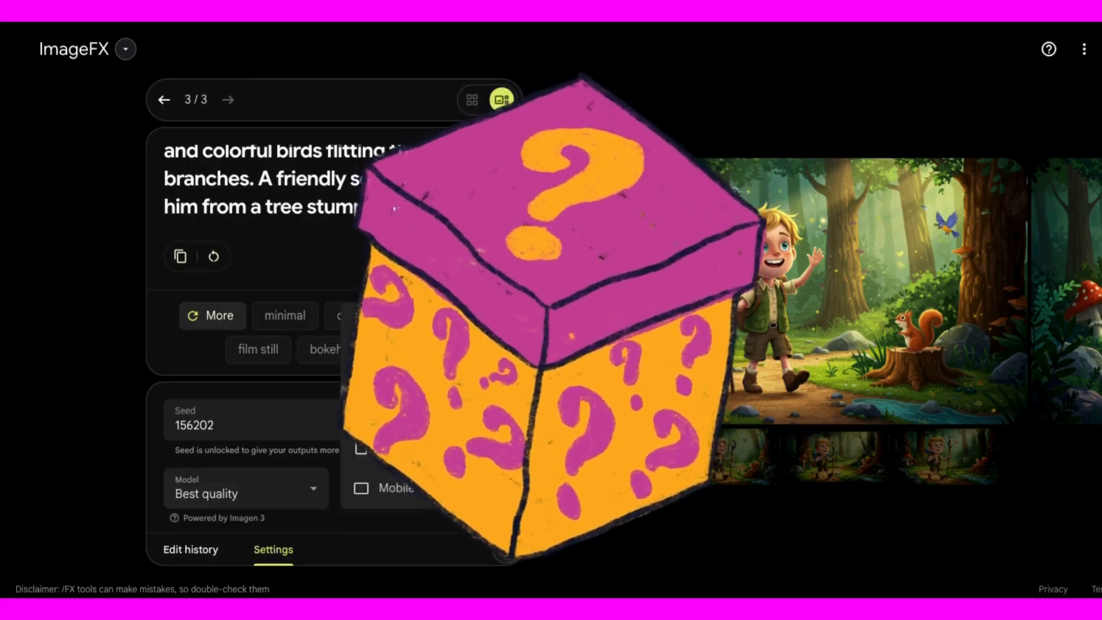
left_click(419, 406)
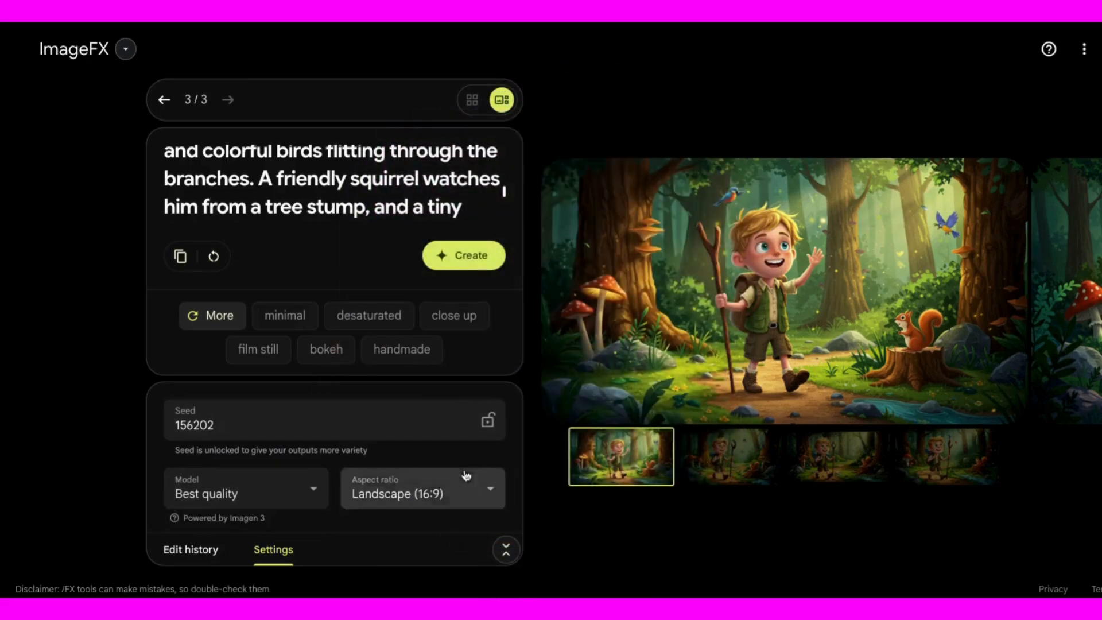
Lock the image seed and look back over the cartoon boy's prompt text.
left_click(486, 424)
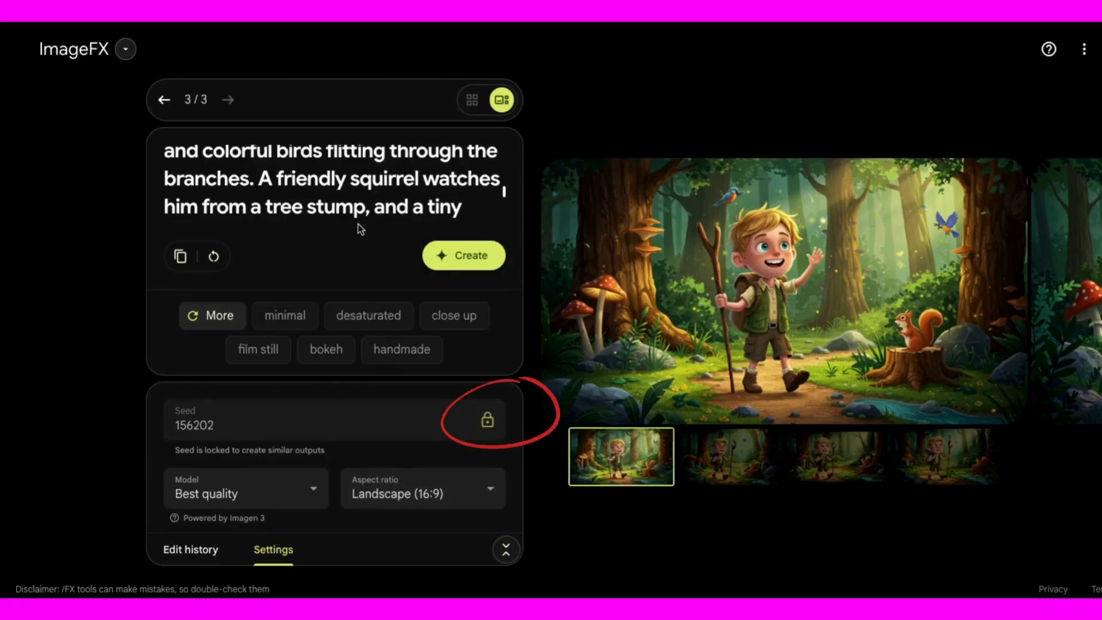
scroll(423, 204, "up", 2)
scroll(423, 202, "up", 3)
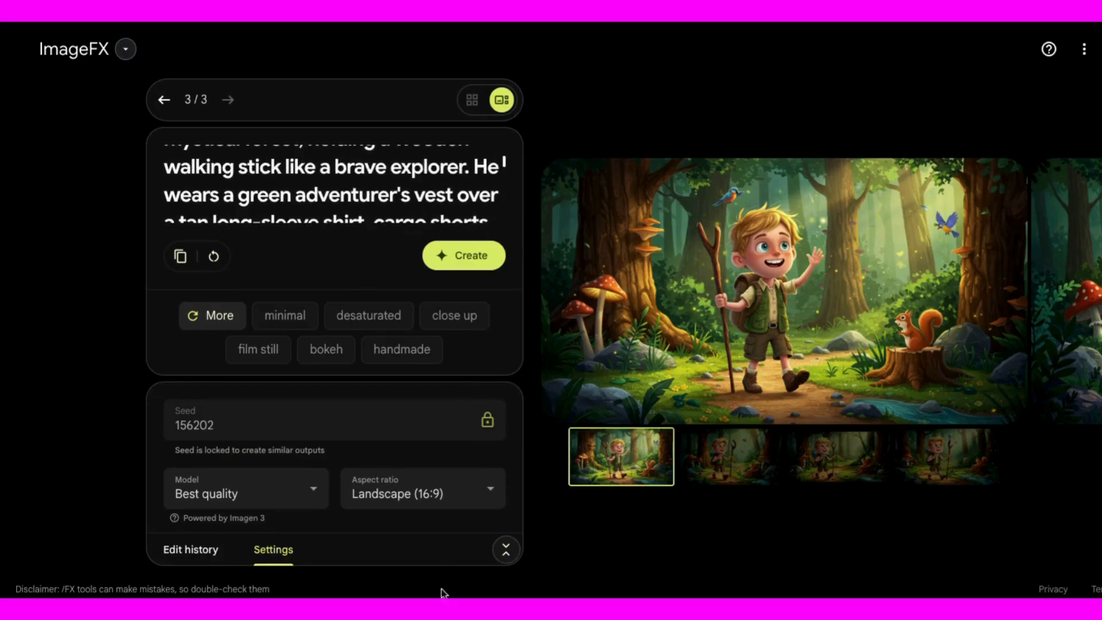
scroll(333, 184, "up", 2)
scroll(315, 183, "down", 5)
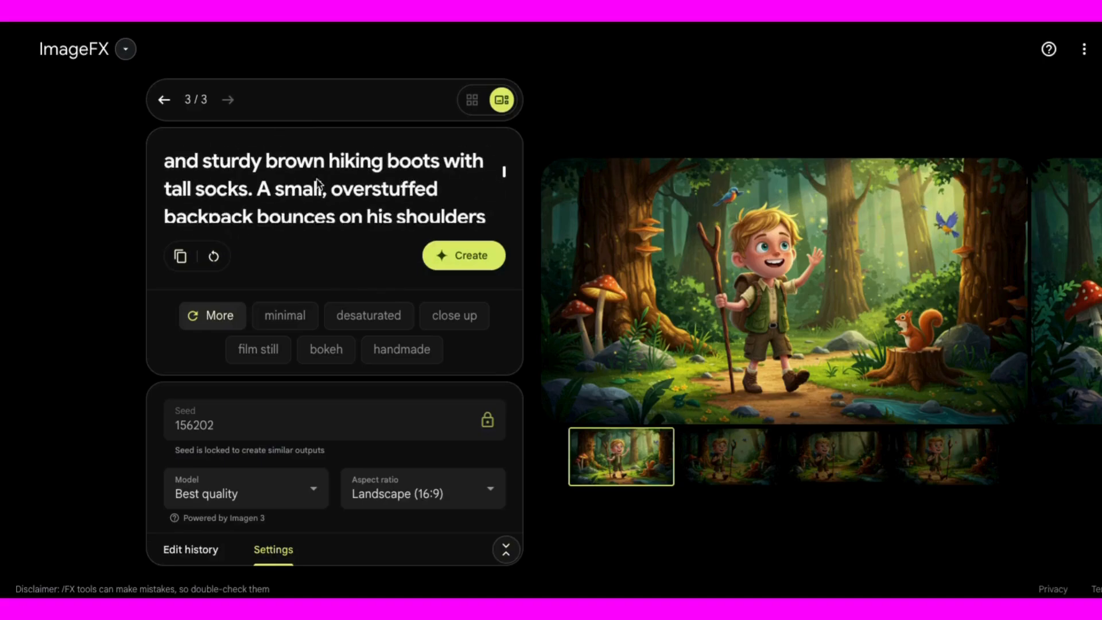
Replace the forest-hike description with the copied prompt of the boy studying a map, keeping the closing 2D Pixar cartoon style keywords.
scroll(315, 178, "down", 2)
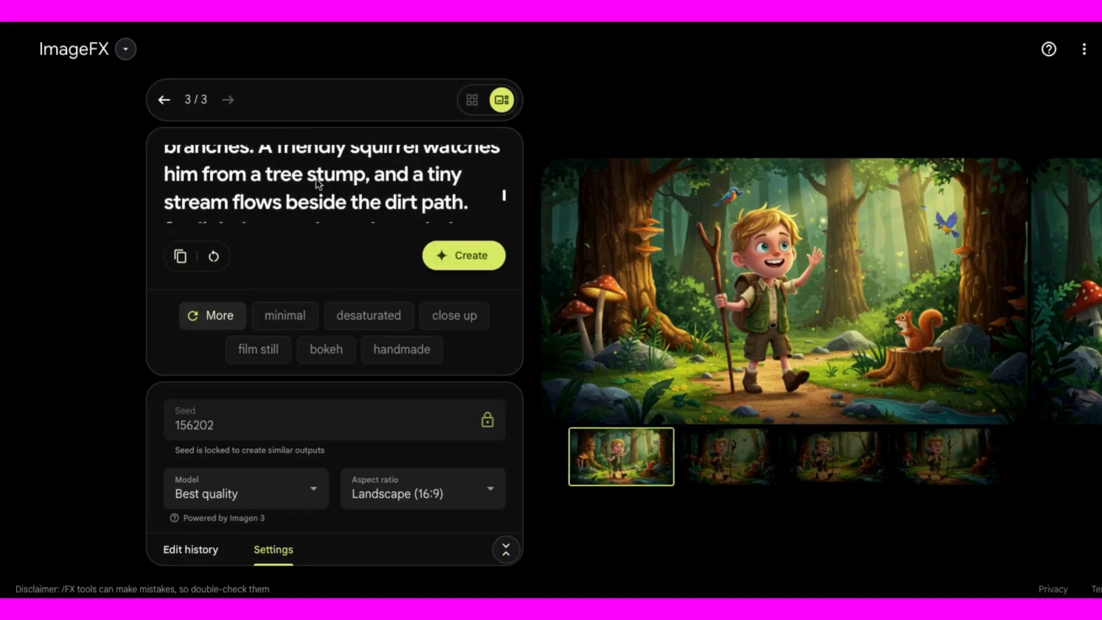
scroll(316, 183, "down", 3)
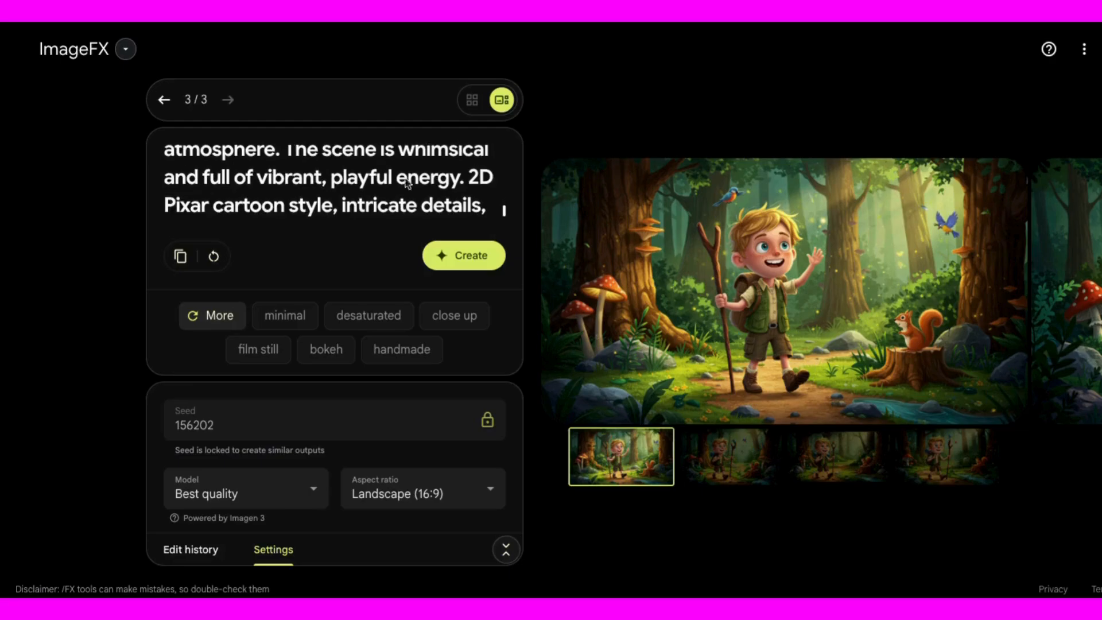
left_click_drag(468, 179, 432, 139)
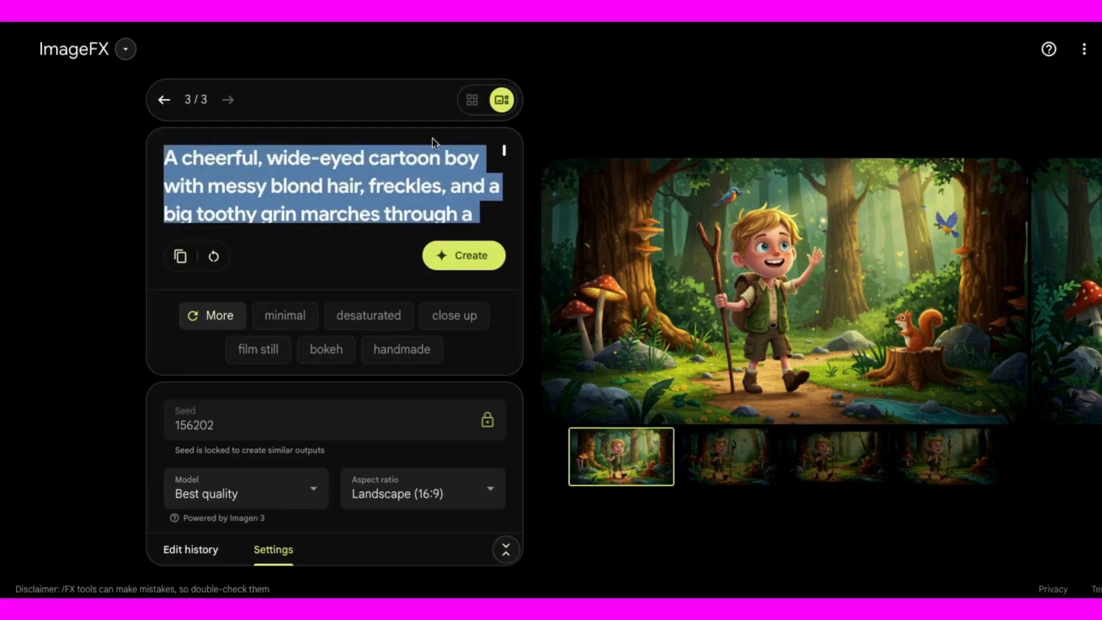
key("BackSpace")
key("ctrl+v")
type(".")
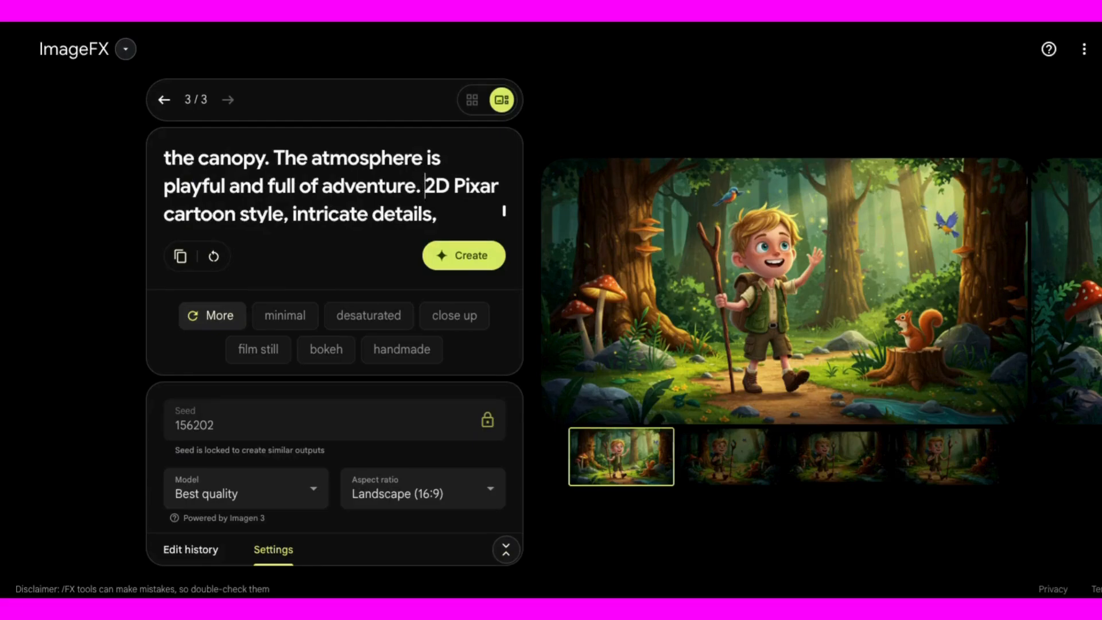
Look back over the map-reading prompt and generate its images with the locked seed.
scroll(310, 184, "up", 5)
scroll(310, 185, "up", 3)
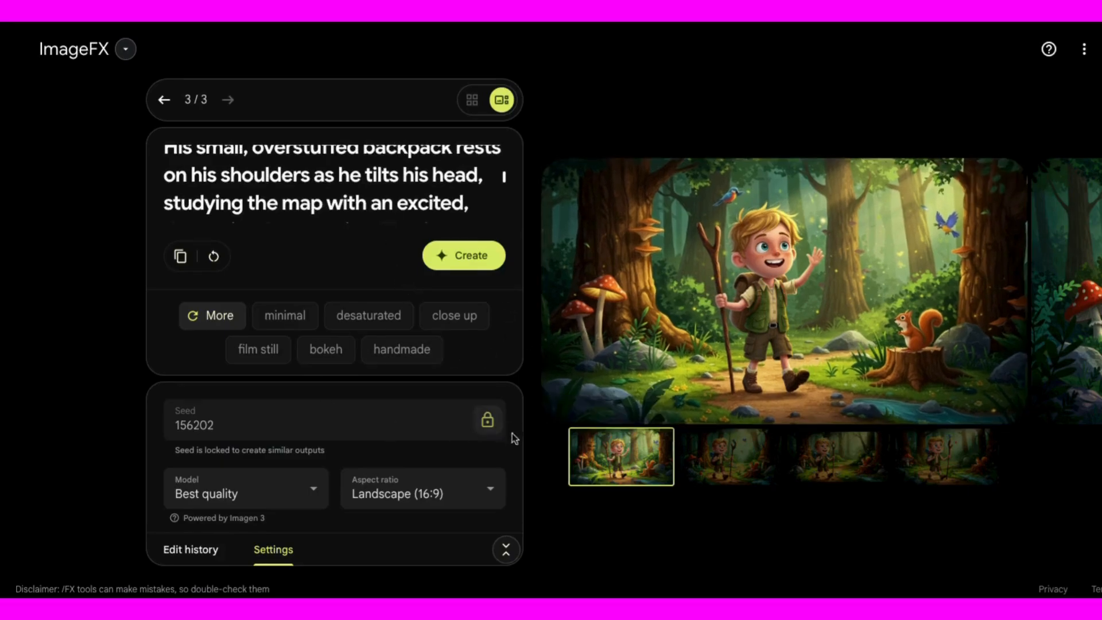
left_click(458, 261)
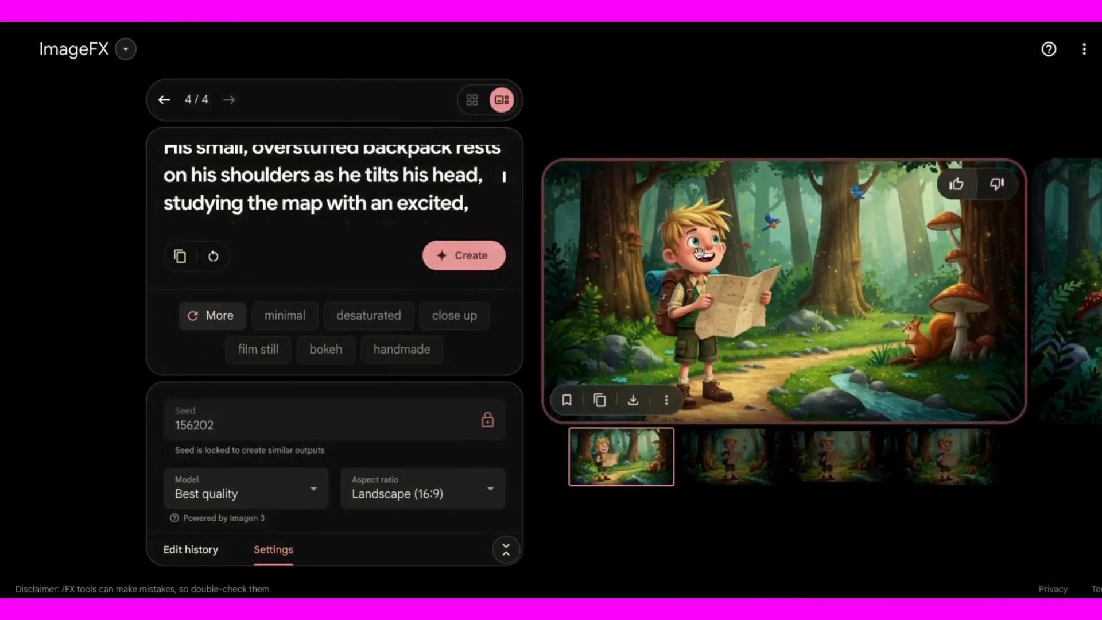
View the second, third and fourth generated images of the boy holding the map.
left_click(718, 468)
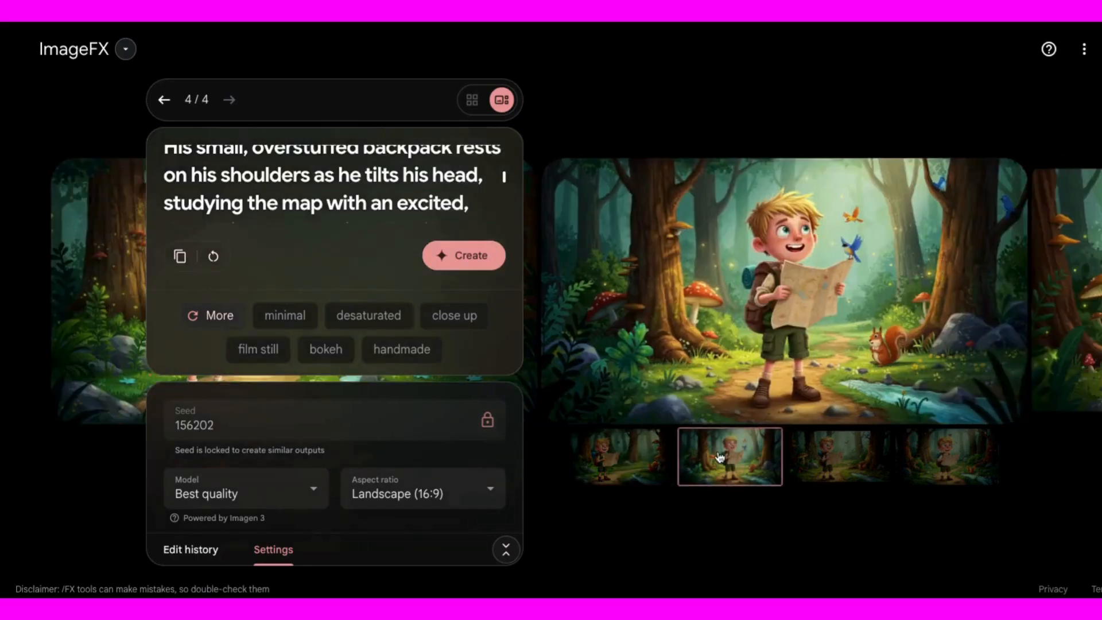
left_click(831, 465)
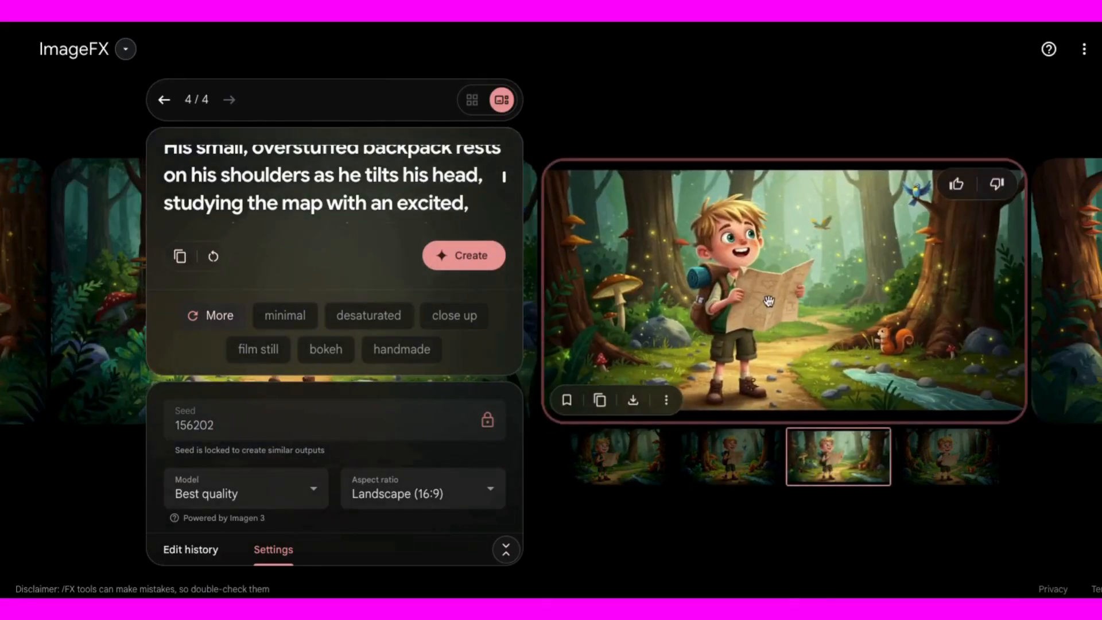
left_click(938, 465)
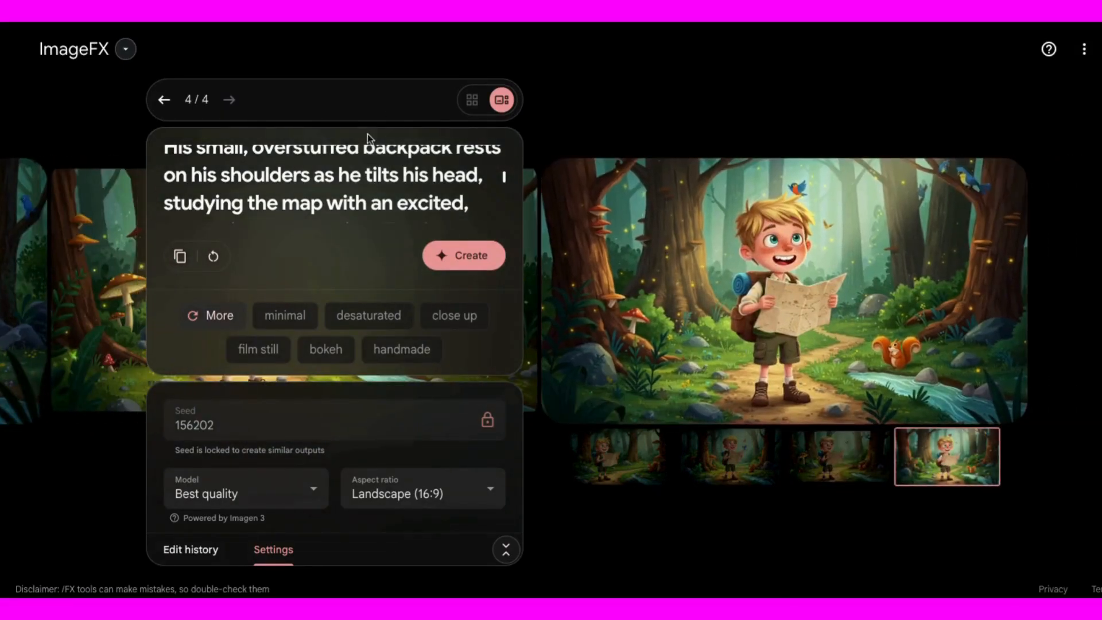
Bring up the saved image_fx_ (6).jpg, shrink its window and place it beside the map-reading images to compare the boy's appearance.
key("super+Tab")
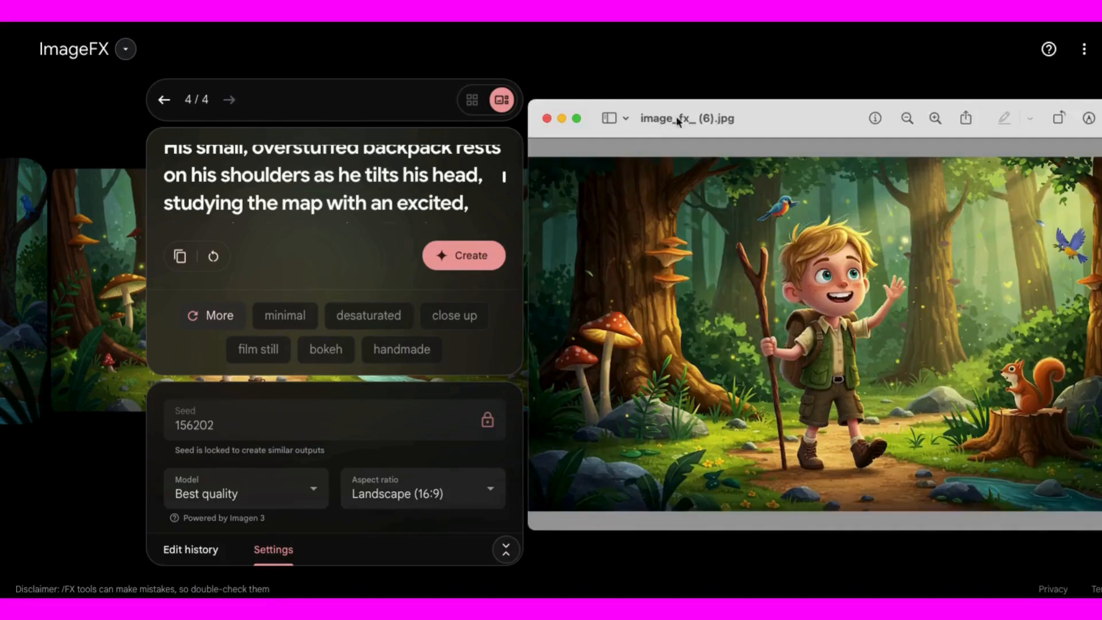
left_click_drag(750, 119, 852, 132)
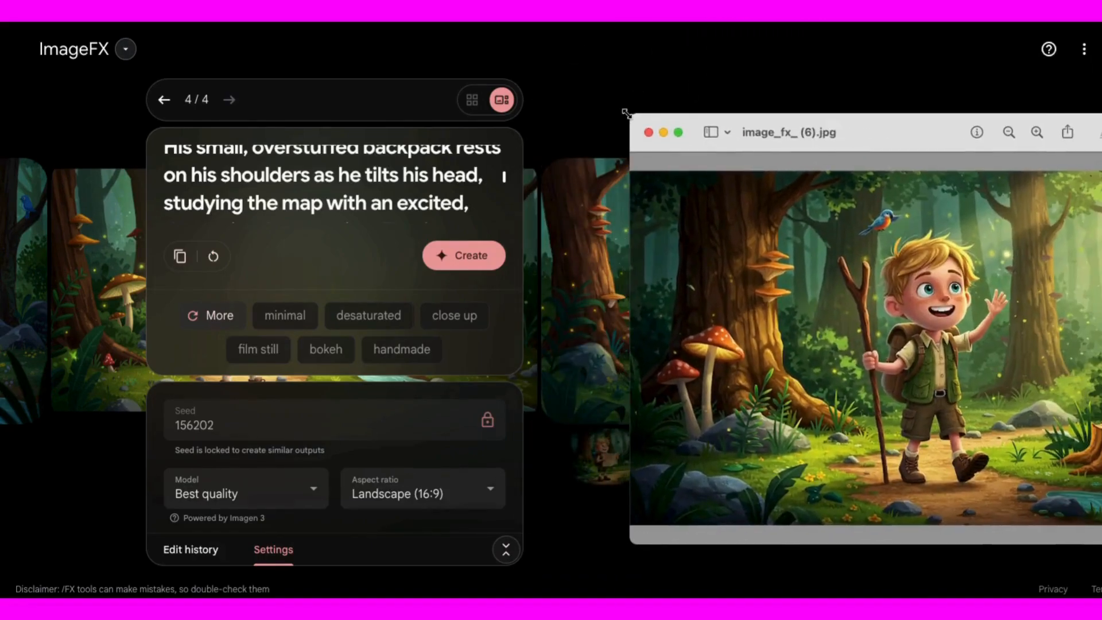
left_click_drag(626, 113, 760, 276)
left_click_drag(987, 287, 1068, 167)
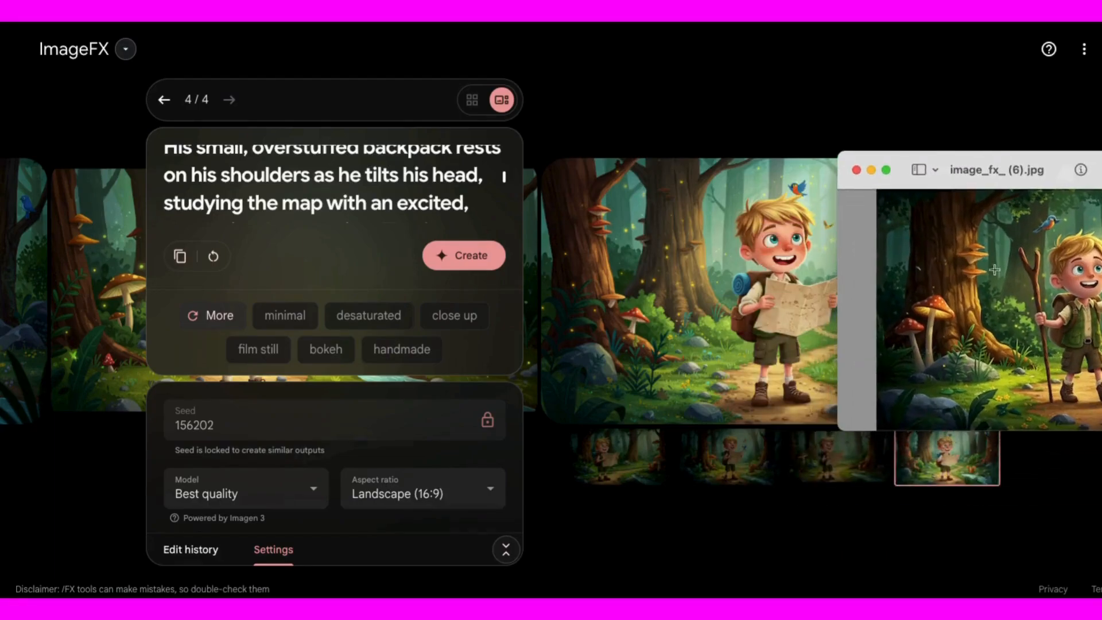
left_click(830, 470)
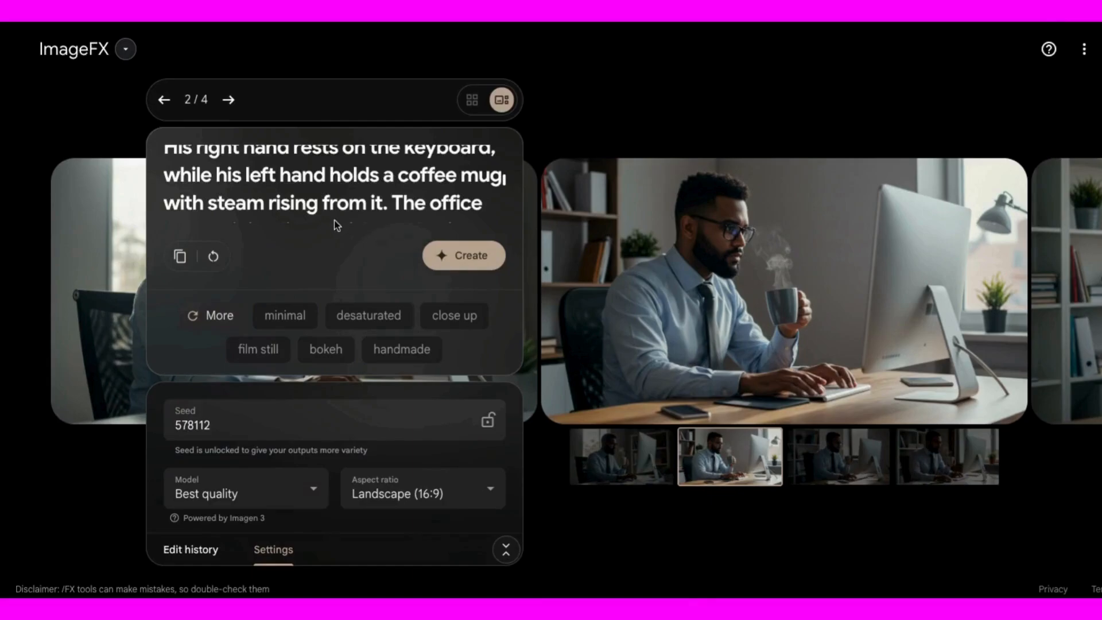
Examine the generated variants of the bearded office worker and read through his prompt from beginning to end.
scroll(334, 223, "up", 3)
mouse_move(875, 365)
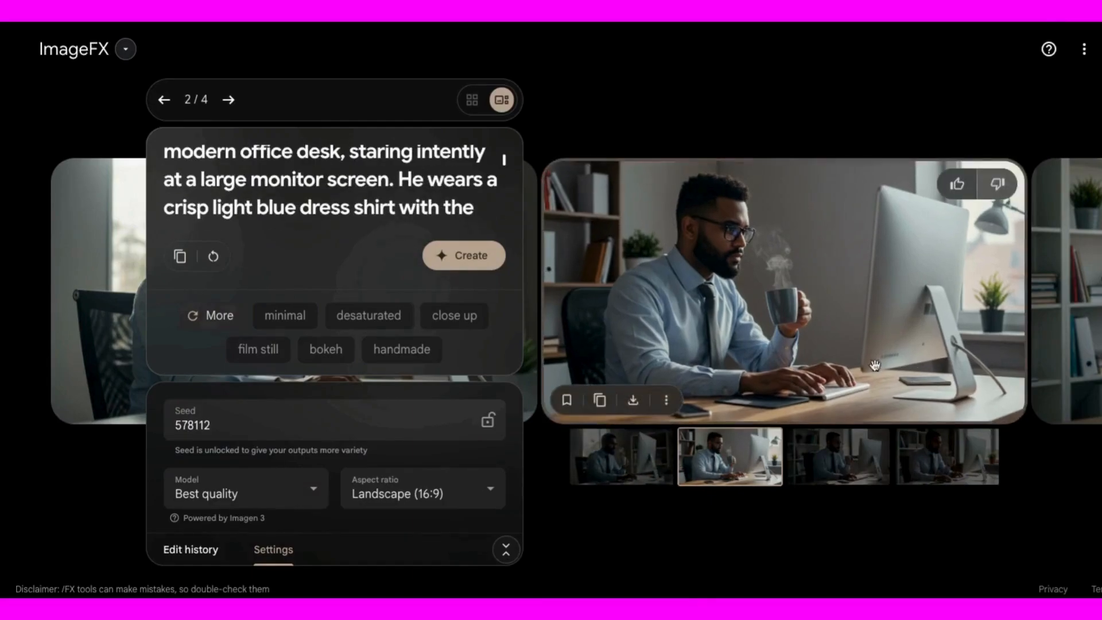
left_click(634, 460)
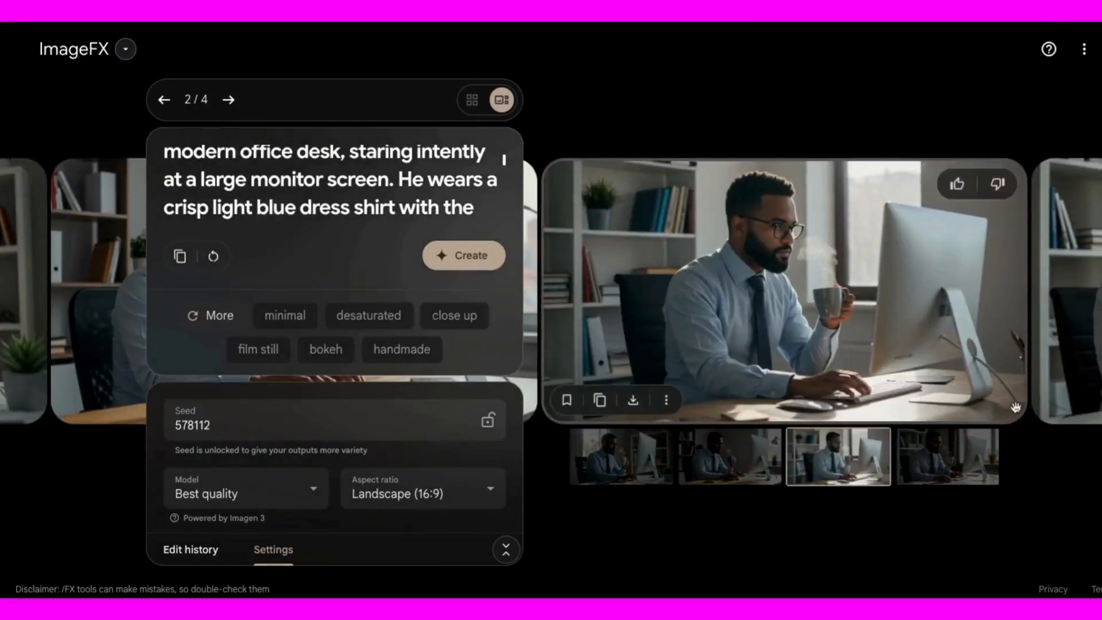
left_click(962, 469)
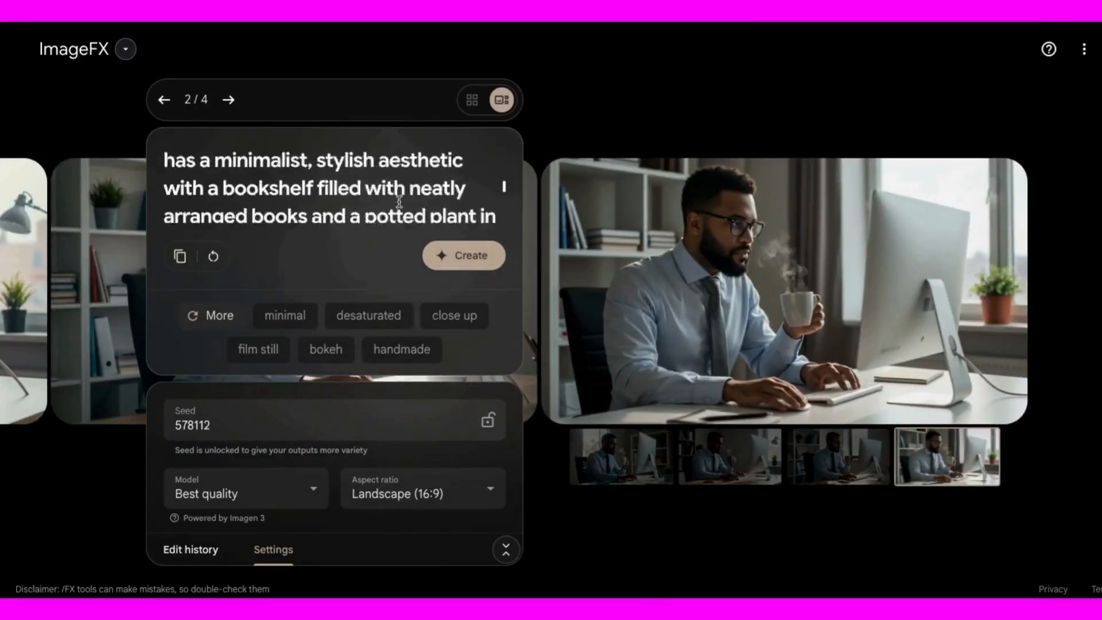
scroll(399, 201, "down", 2)
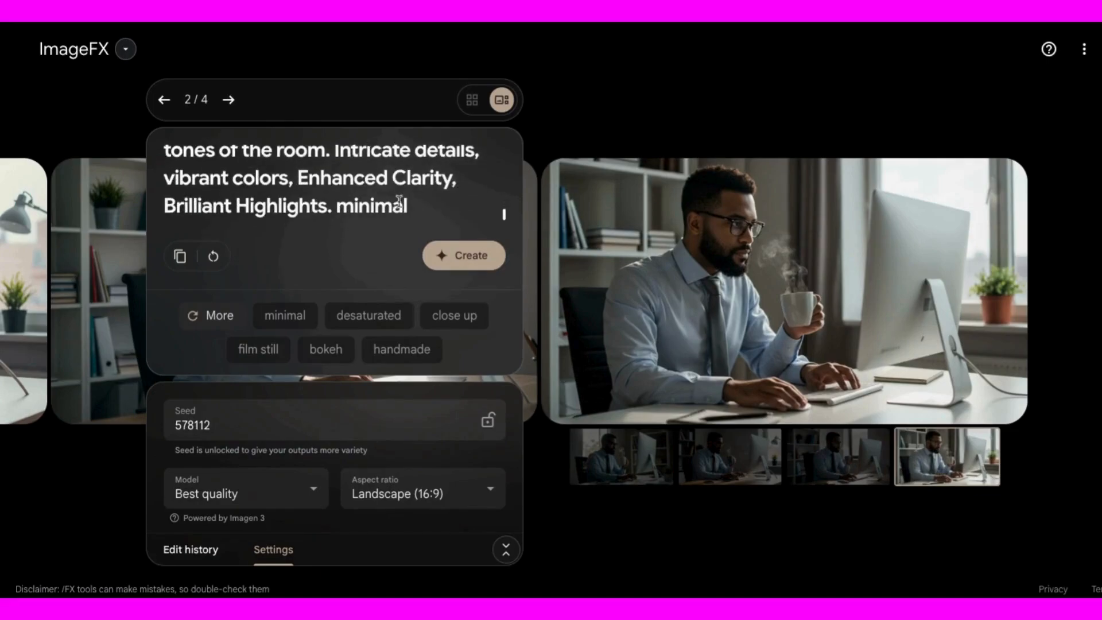
scroll(399, 201, "up", 4)
scroll(399, 201, "up", 3)
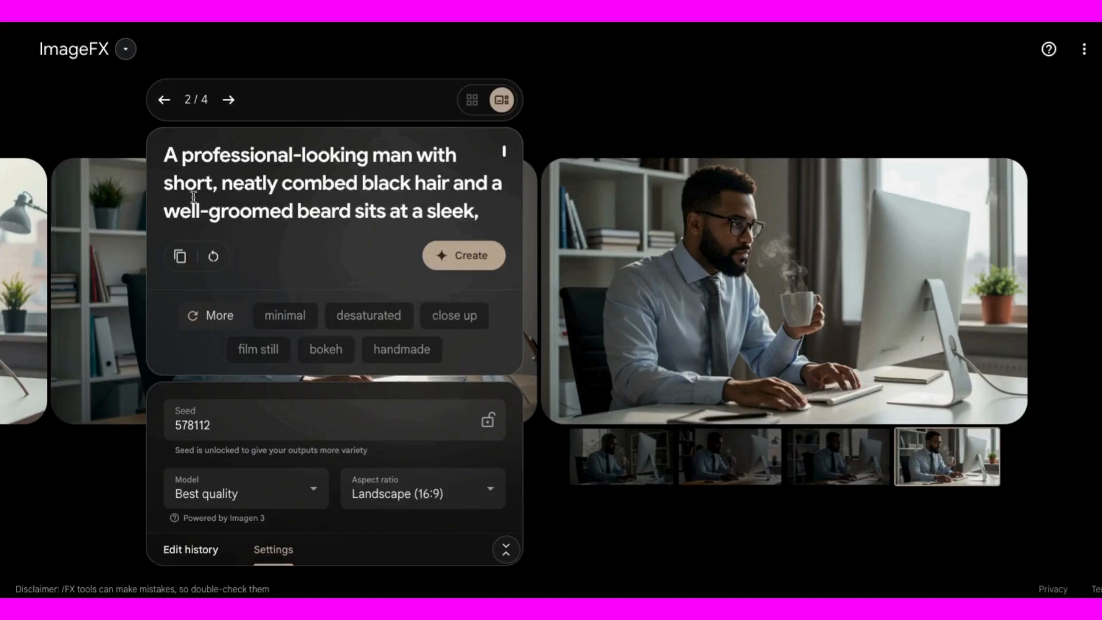
Replace the office worker's description with the copied new scene prompt, keeping the closing style keywords from "Intricate details" onward, and check the text.
left_click_drag(166, 155, 177, 255)
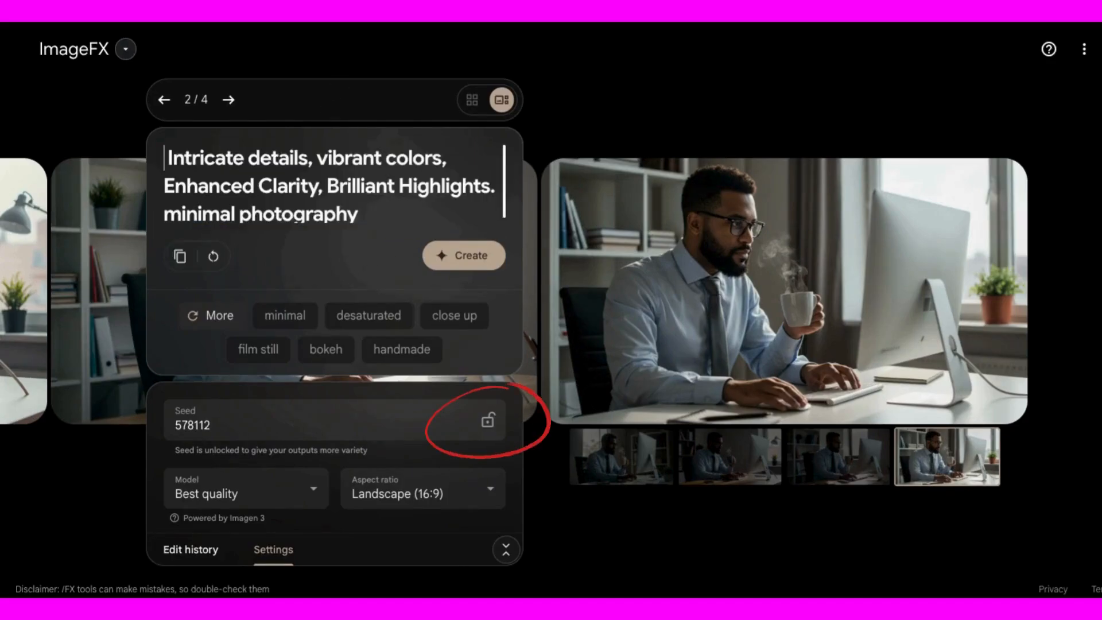
scroll(298, 202, "up", 8)
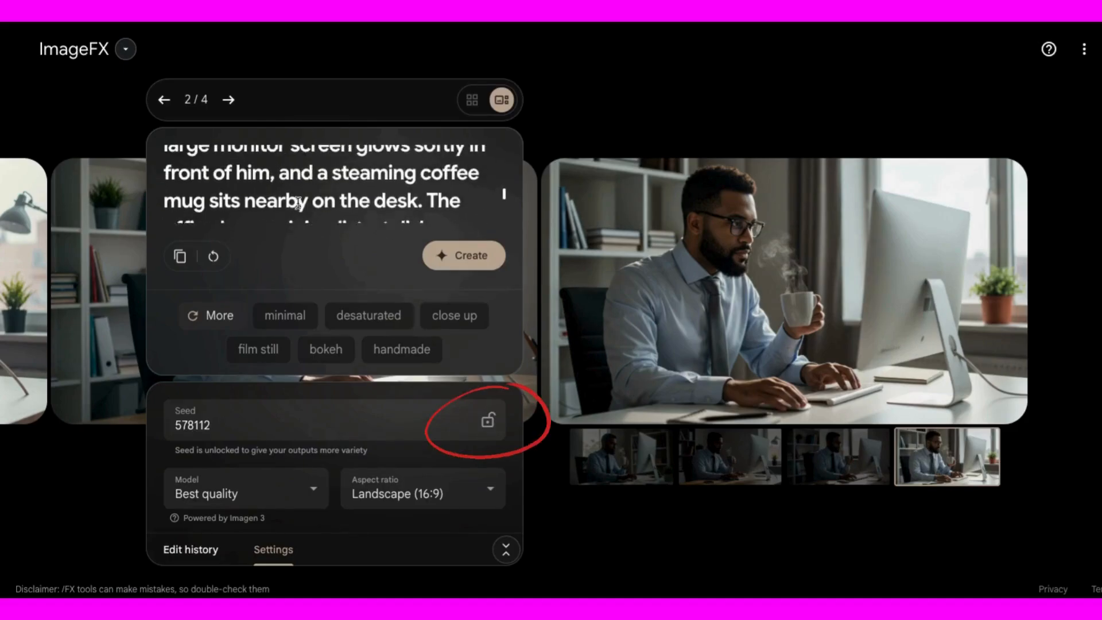
scroll(310, 159, "up", 3)
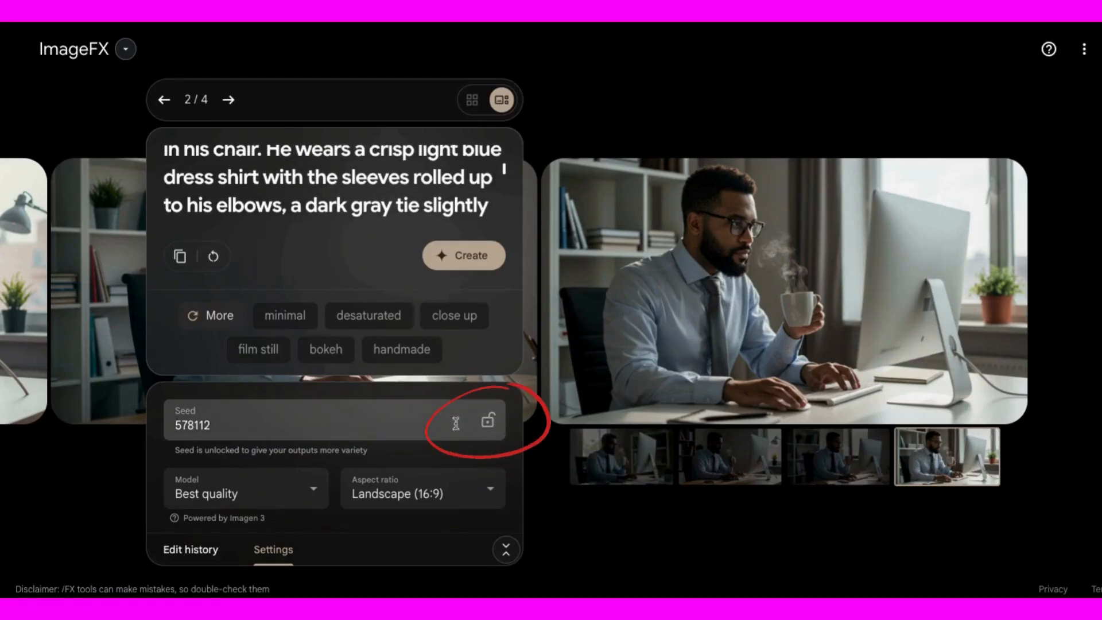
Lock the seed at 578112 and generate the new office worker images.
left_click(488, 420)
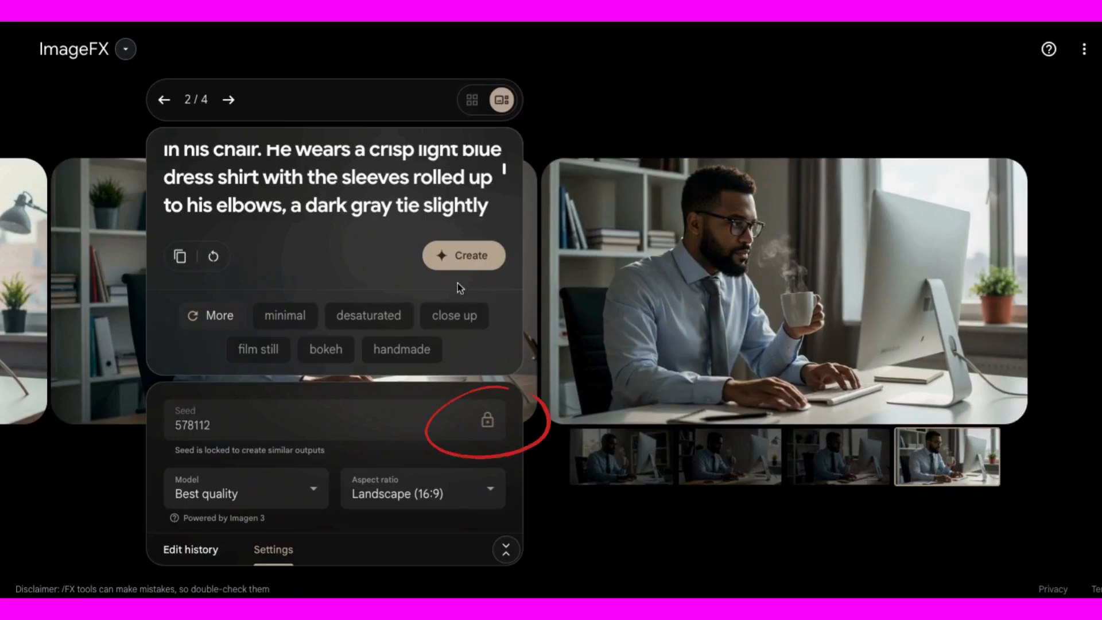
left_click(464, 257)
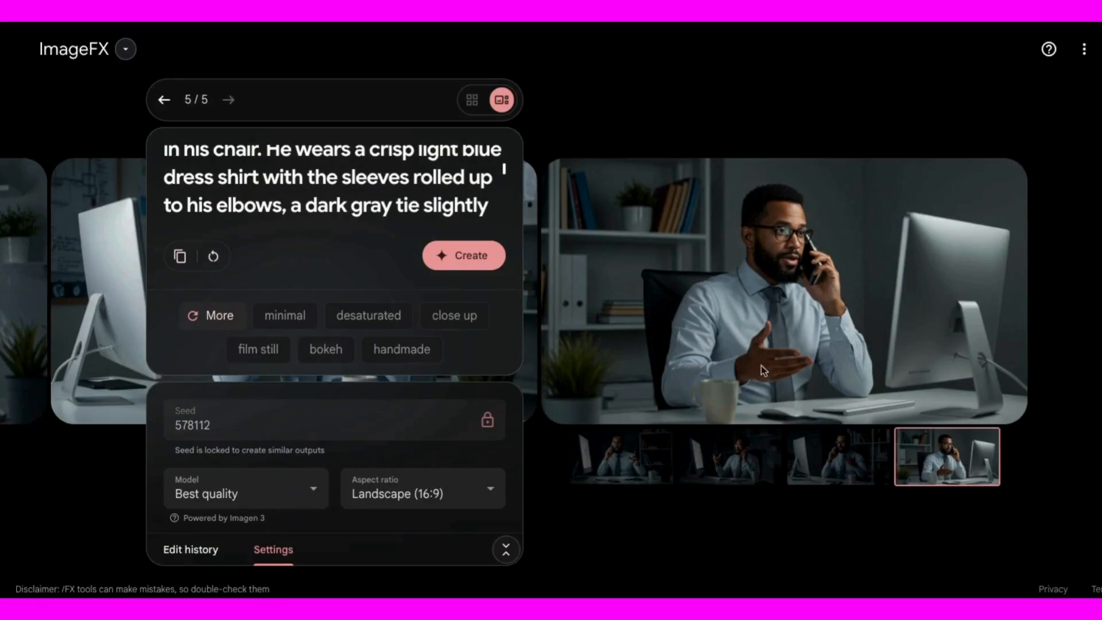
View the generated images of the office worker talking on the phone one by one, ending on the fourth.
left_click(841, 445)
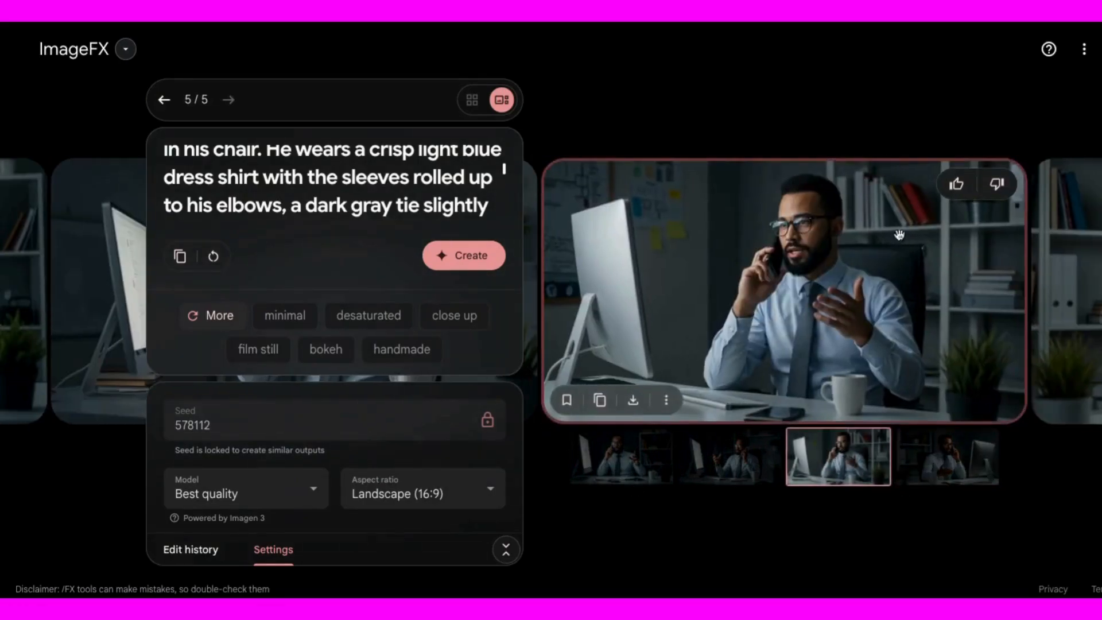
left_click(735, 465)
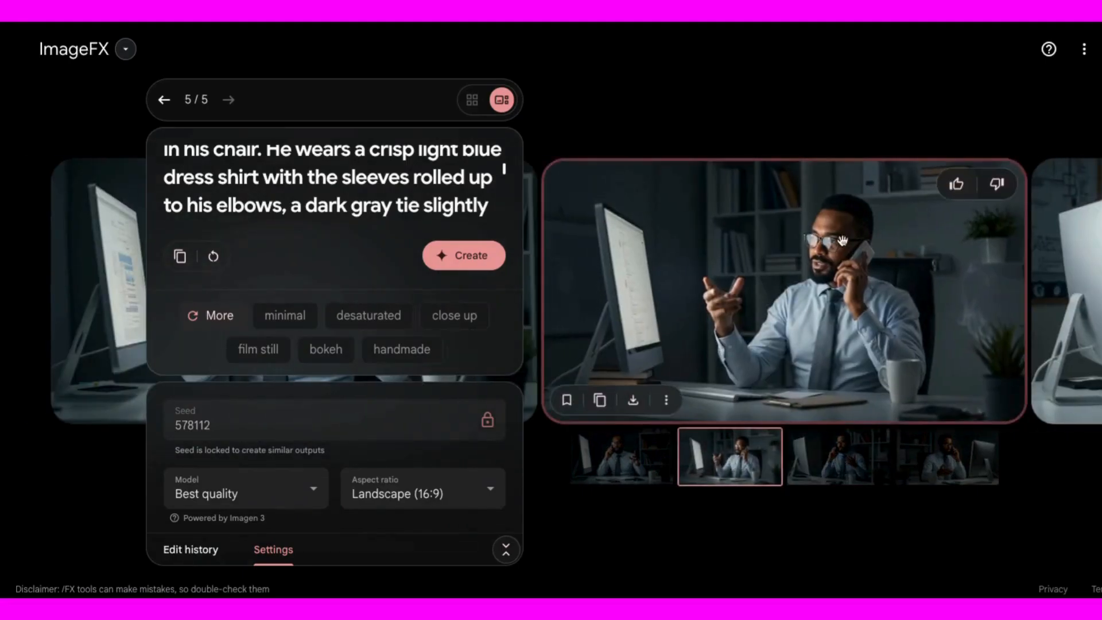
left_click(619, 468)
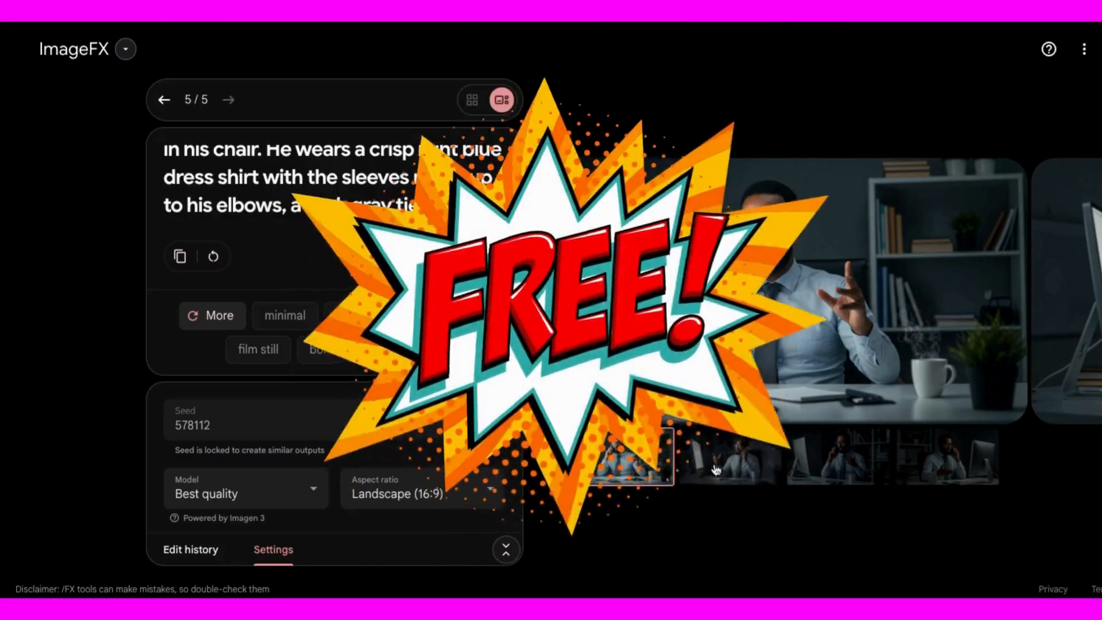
left_click(729, 459)
left_click(836, 460)
left_click(945, 459)
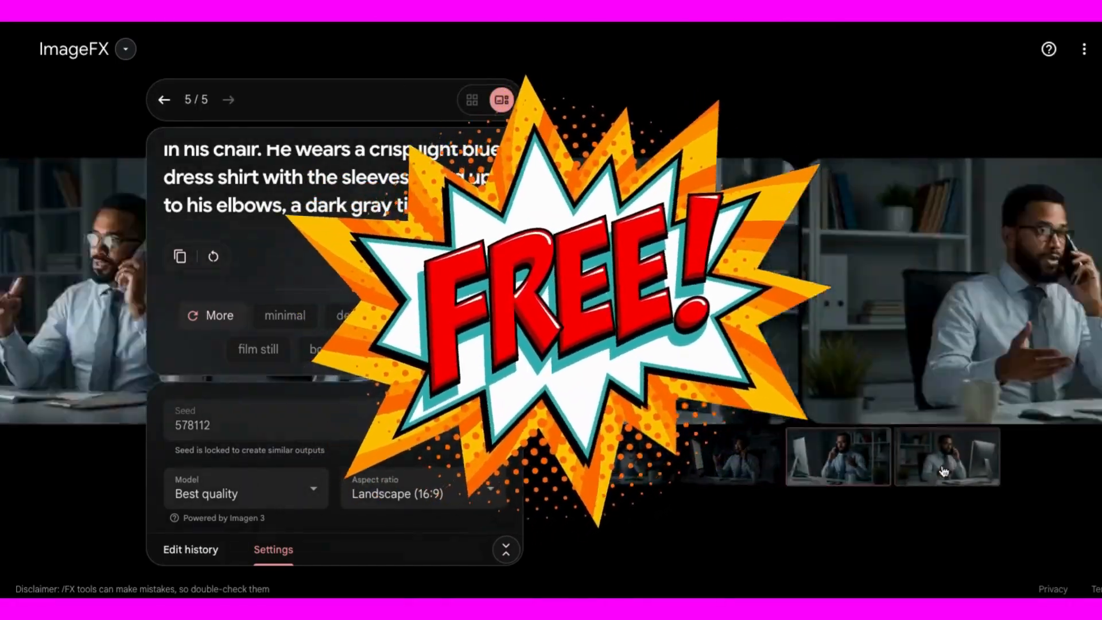